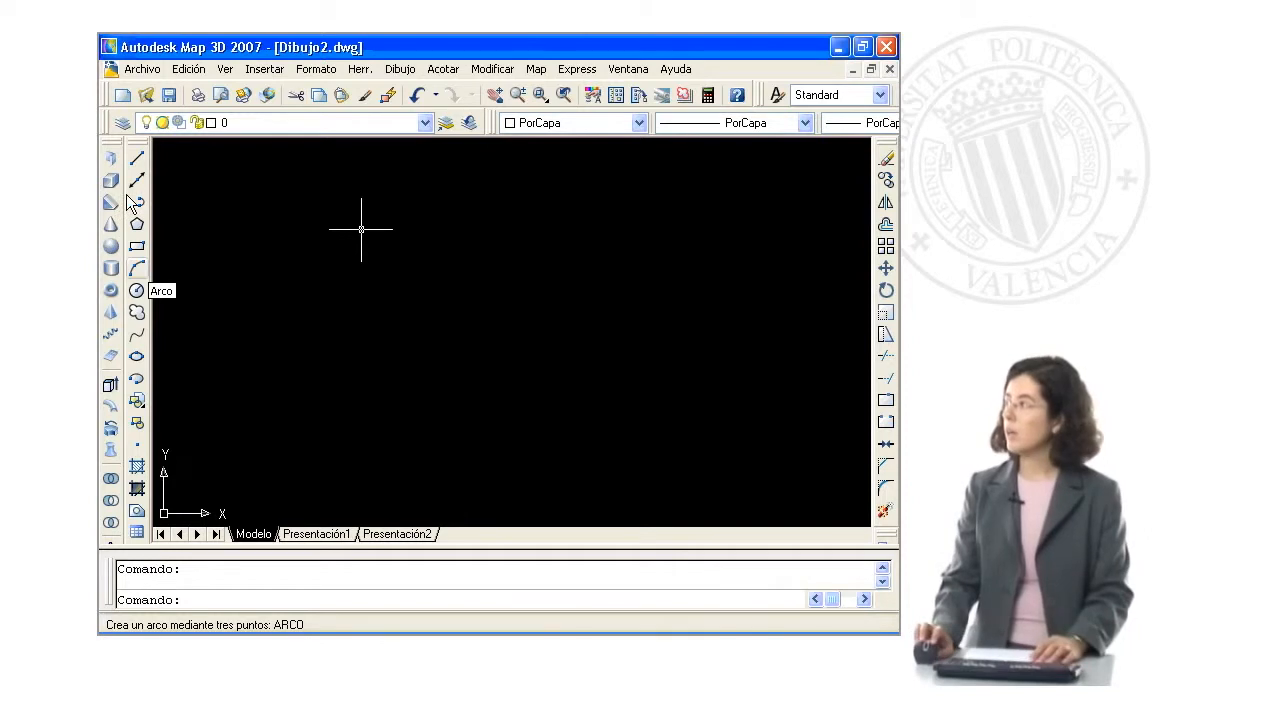
# Step: Draw a freehand line rising diagonally across the upper middle of the drawing area, ending at about 275,289
pyautogui.click(136, 162)
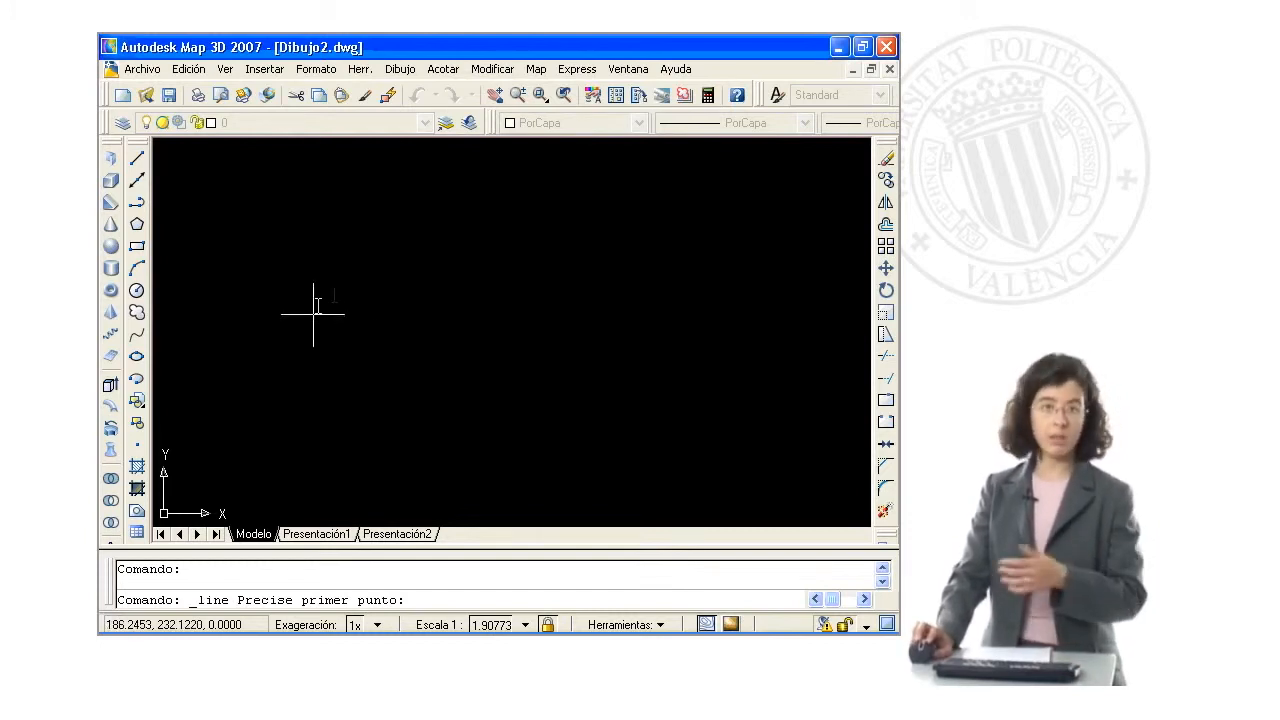
pyautogui.click(308, 302)
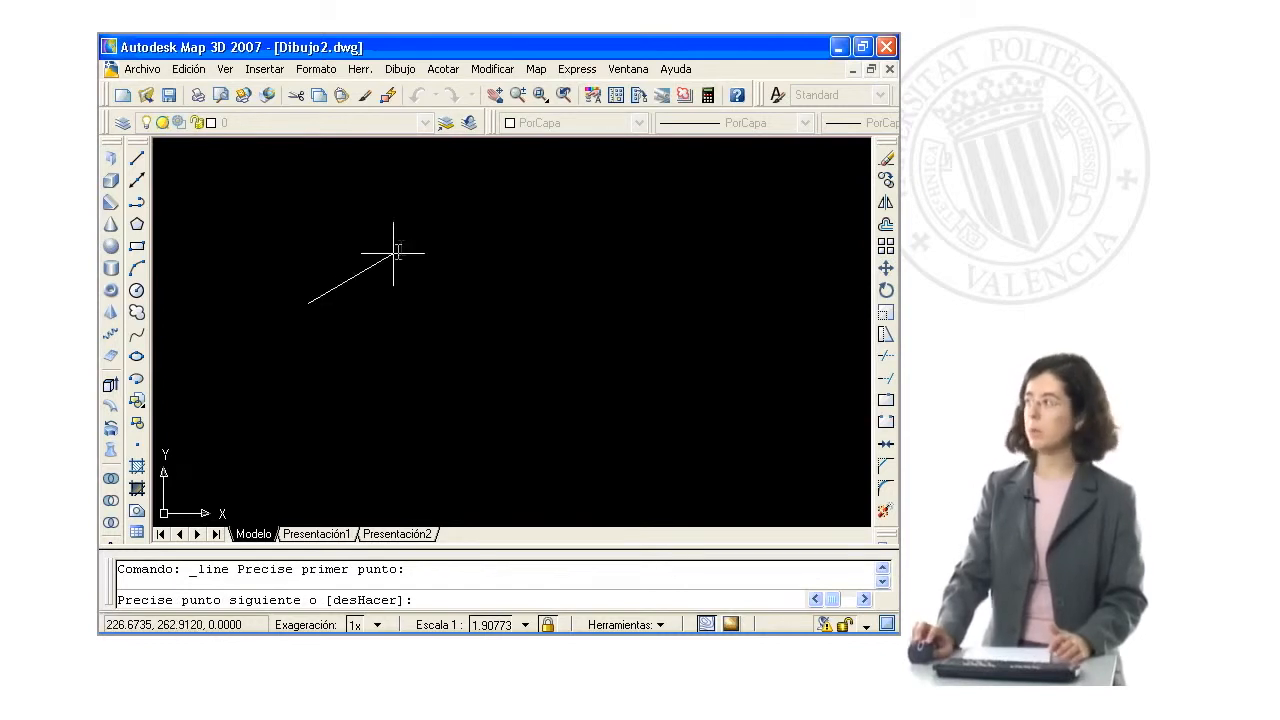
pyautogui.click(489, 201)
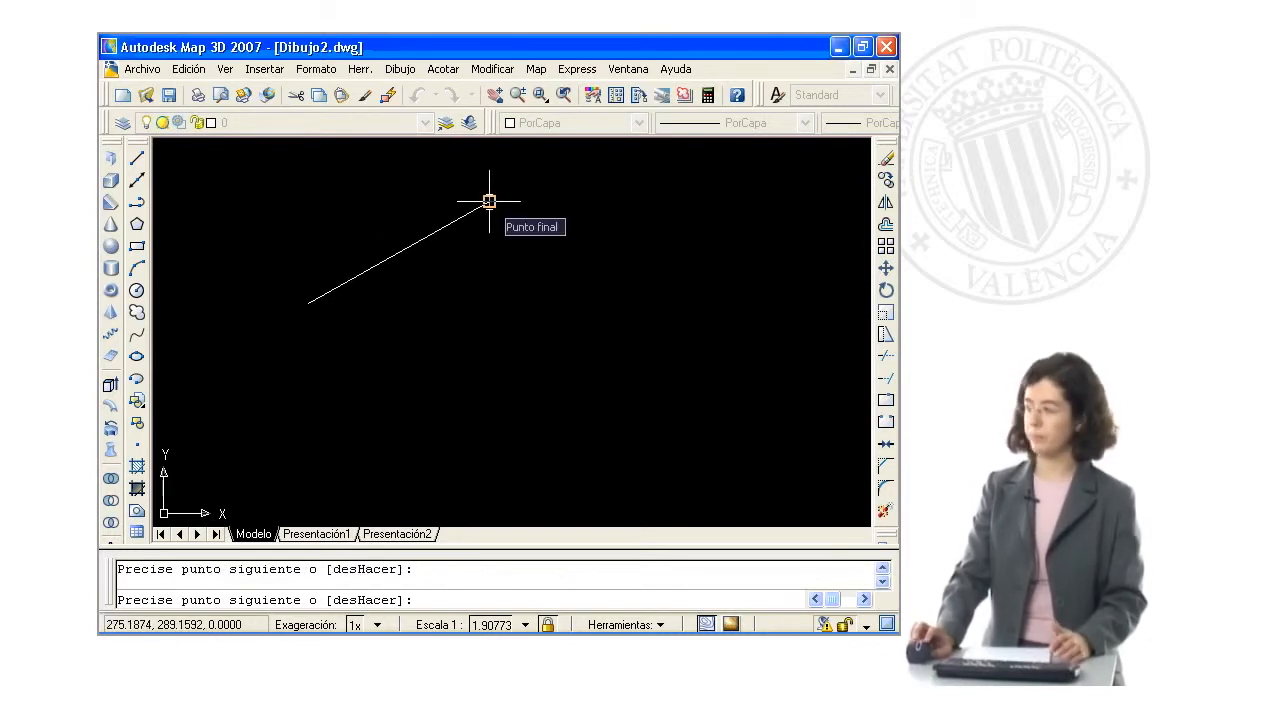
pyautogui.press('Return')
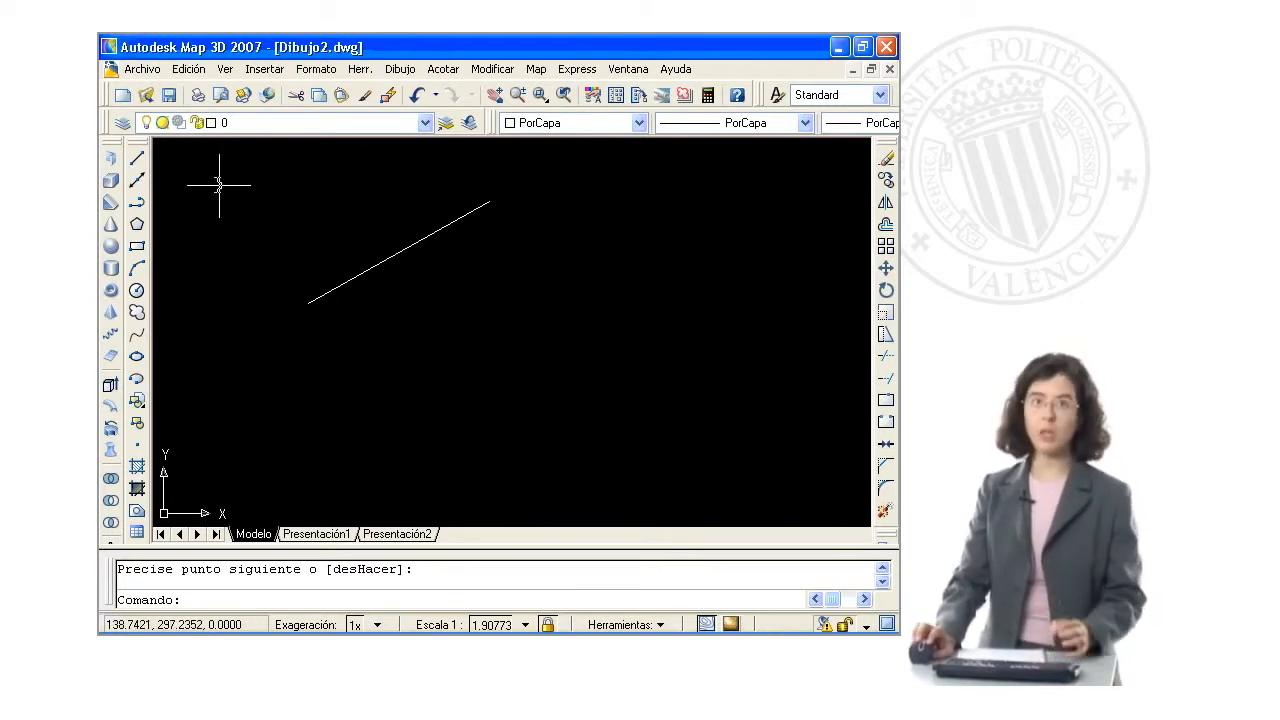
# Step: Draw a line using absolute coordinates, from 150,200 to 200,250
pyautogui.click(139, 160)
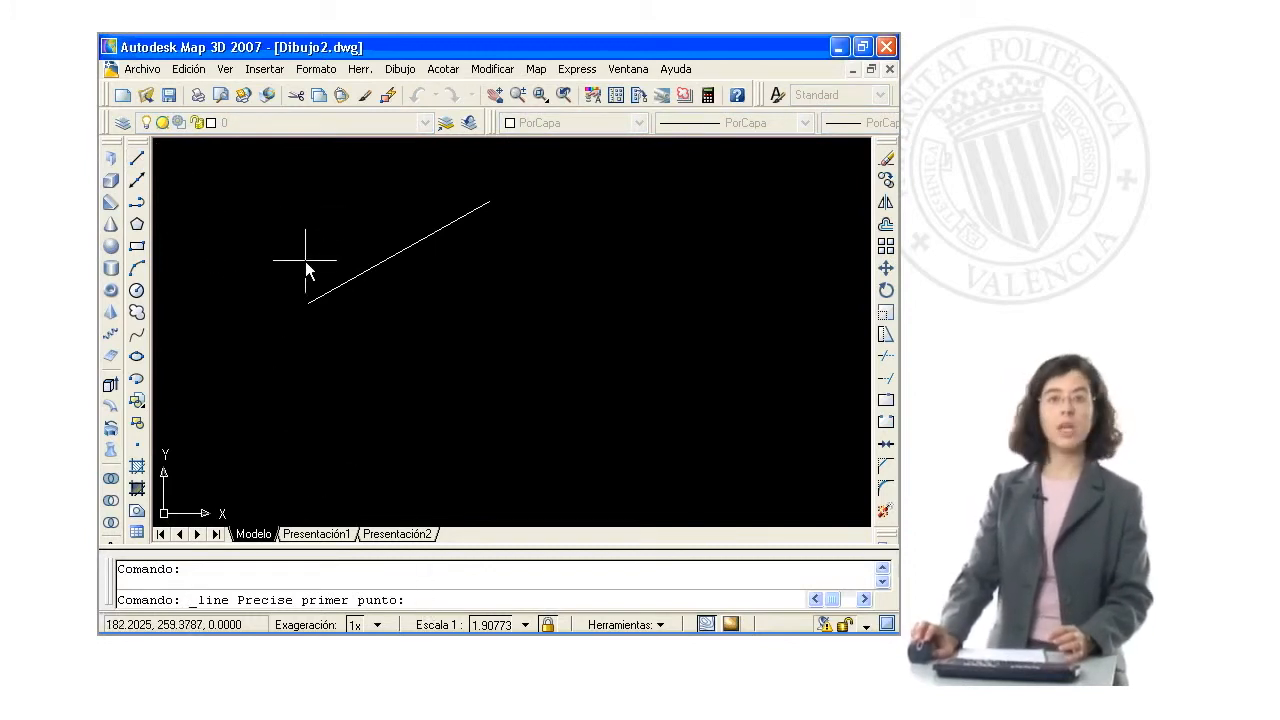
pyautogui.write('1')
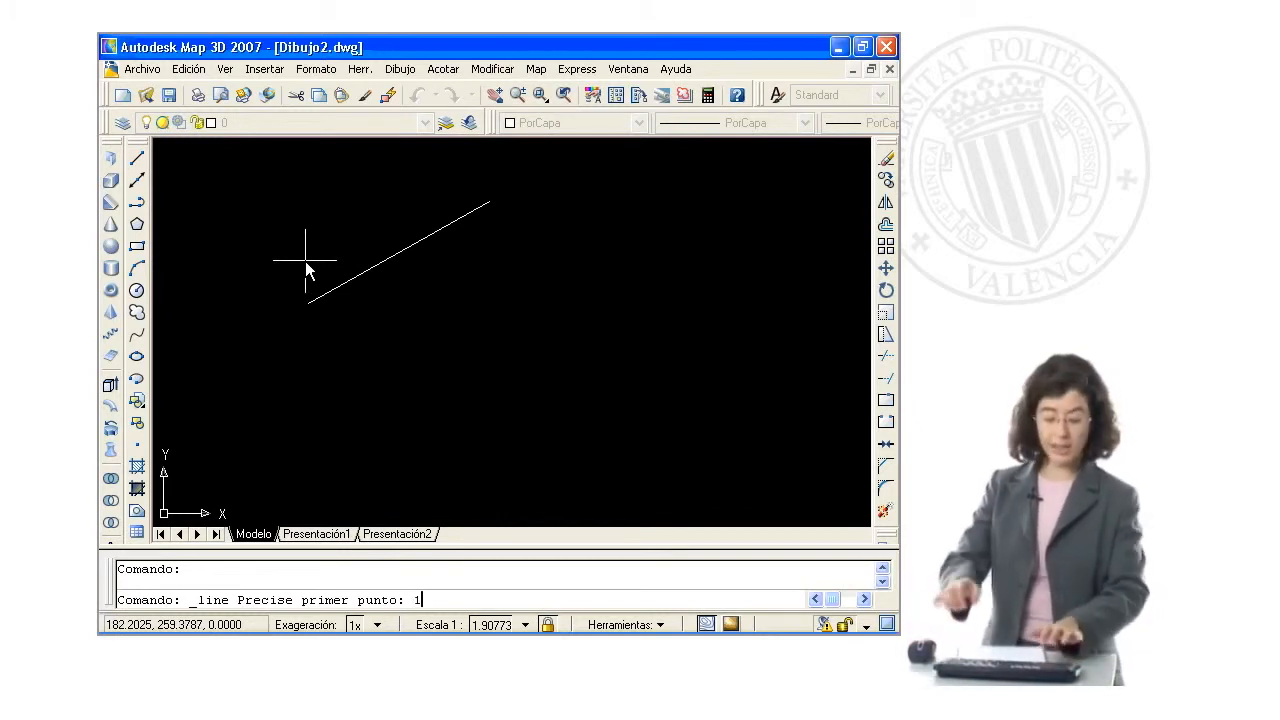
pyautogui.write('50')
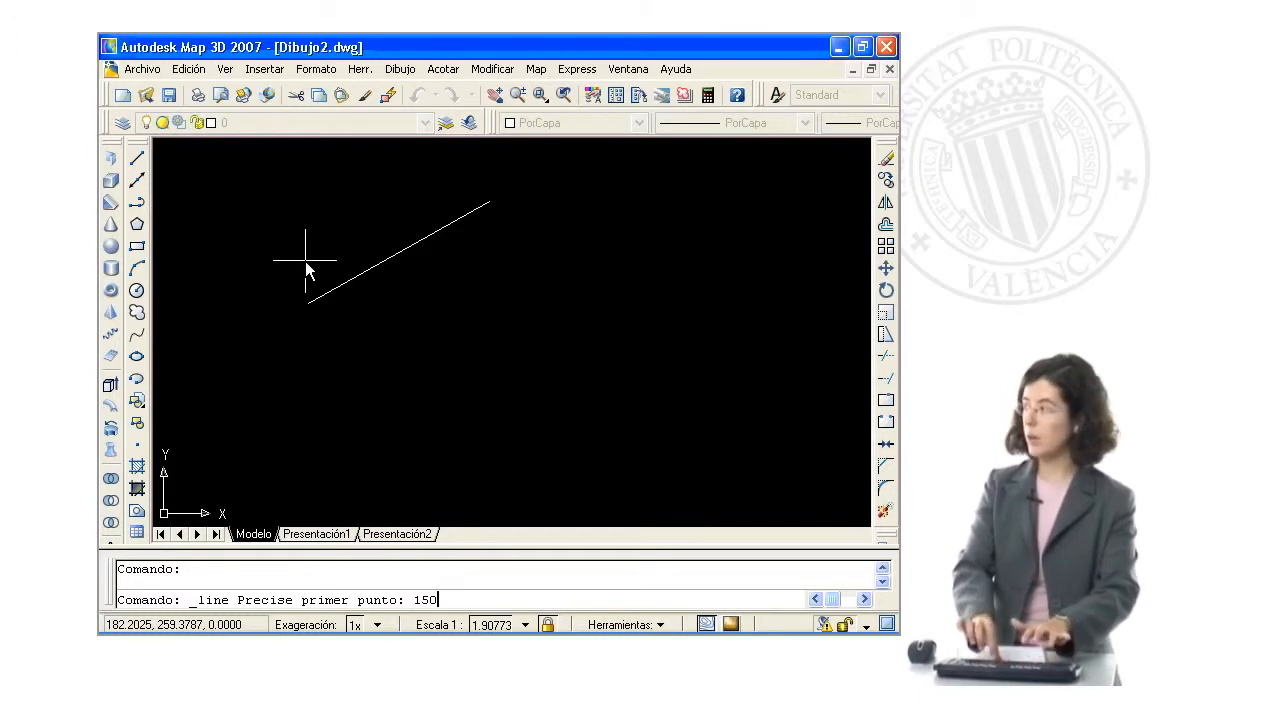
pyautogui.write(',')
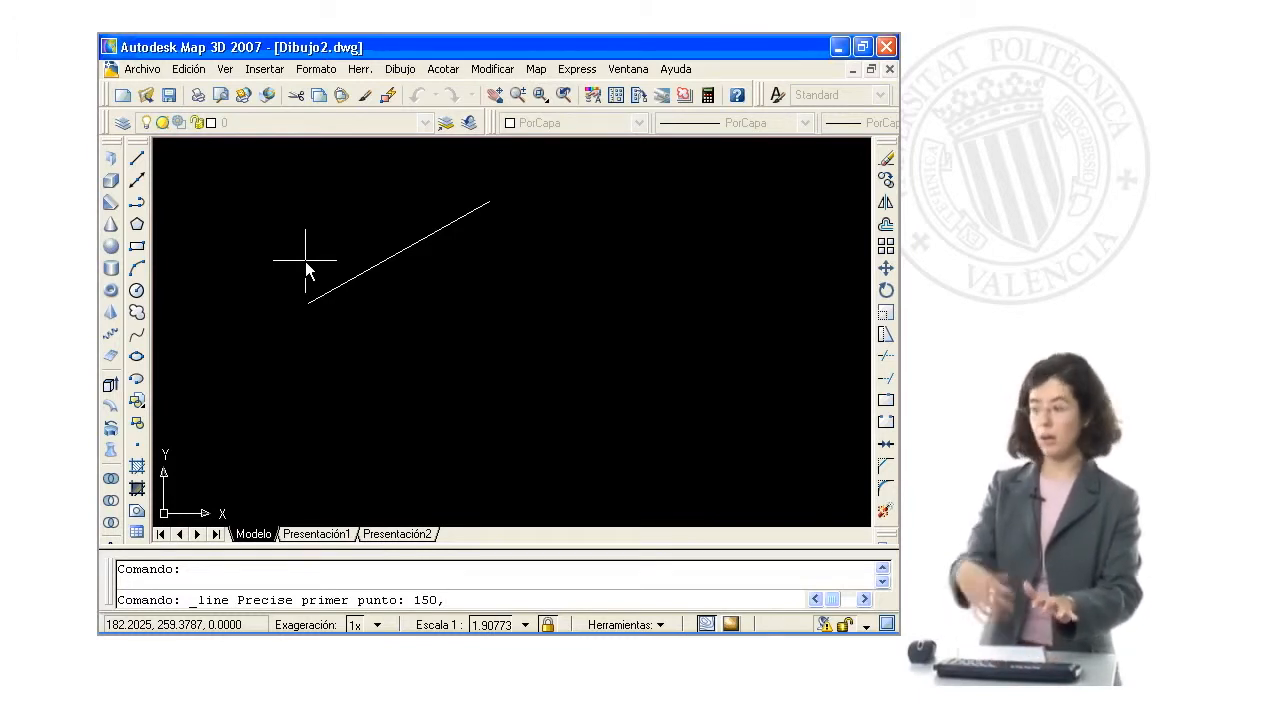
pyautogui.write('200')
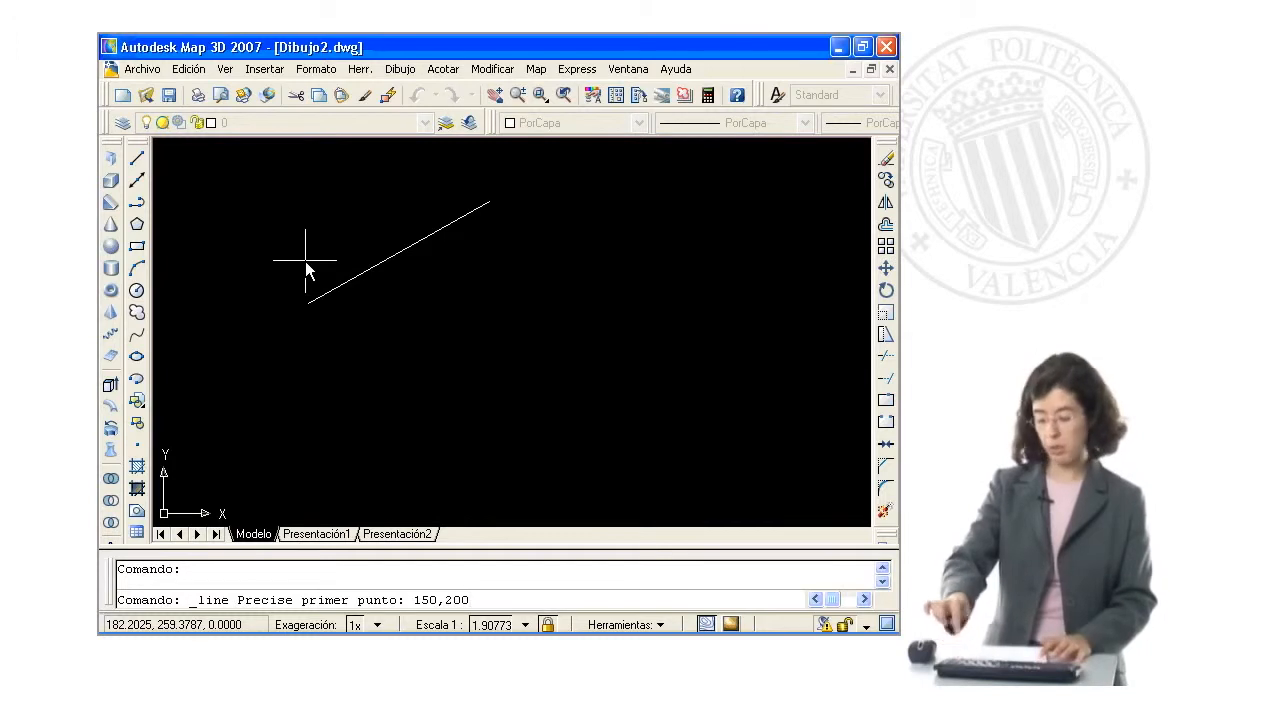
pyautogui.press('Return')
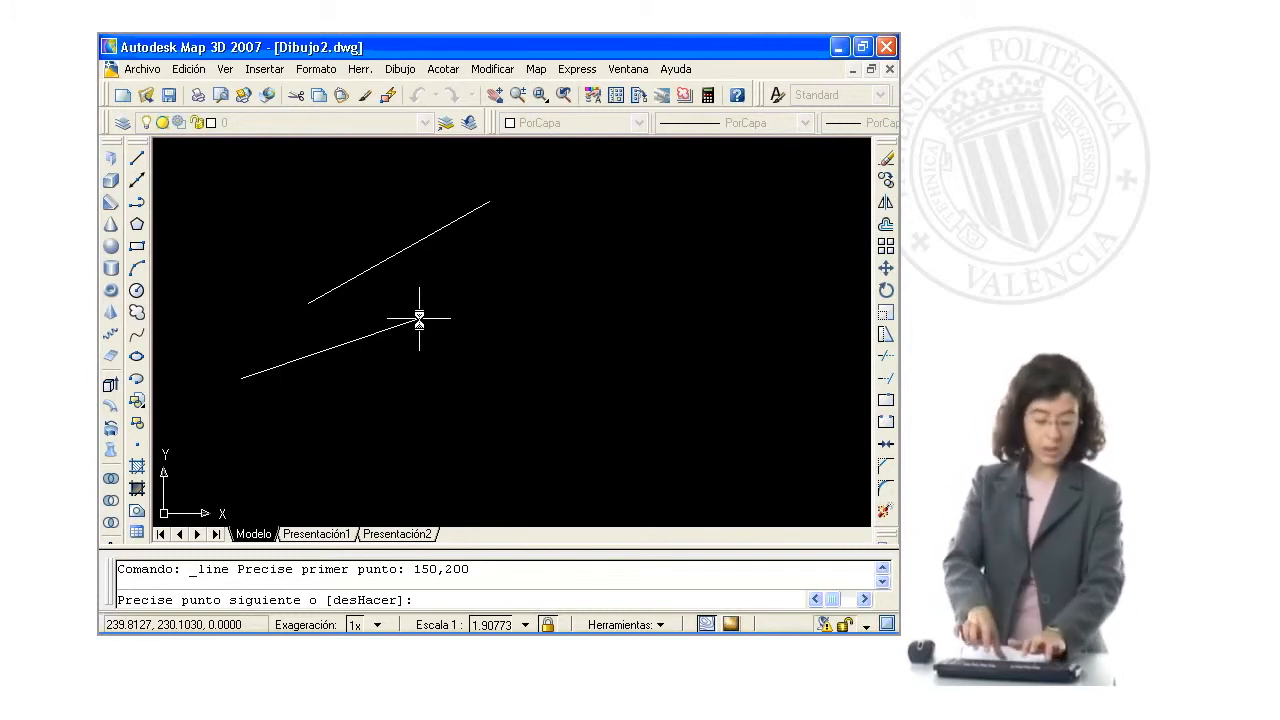
pyautogui.write('2')
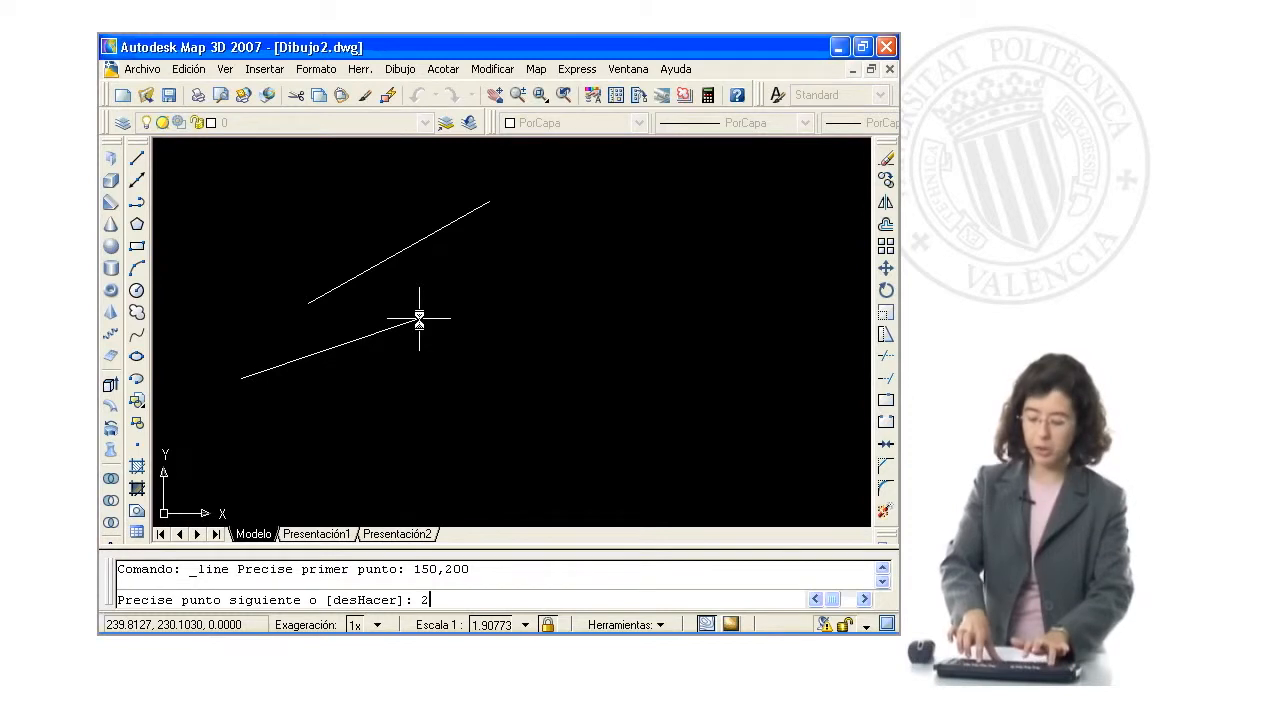
pyautogui.write('00,250')
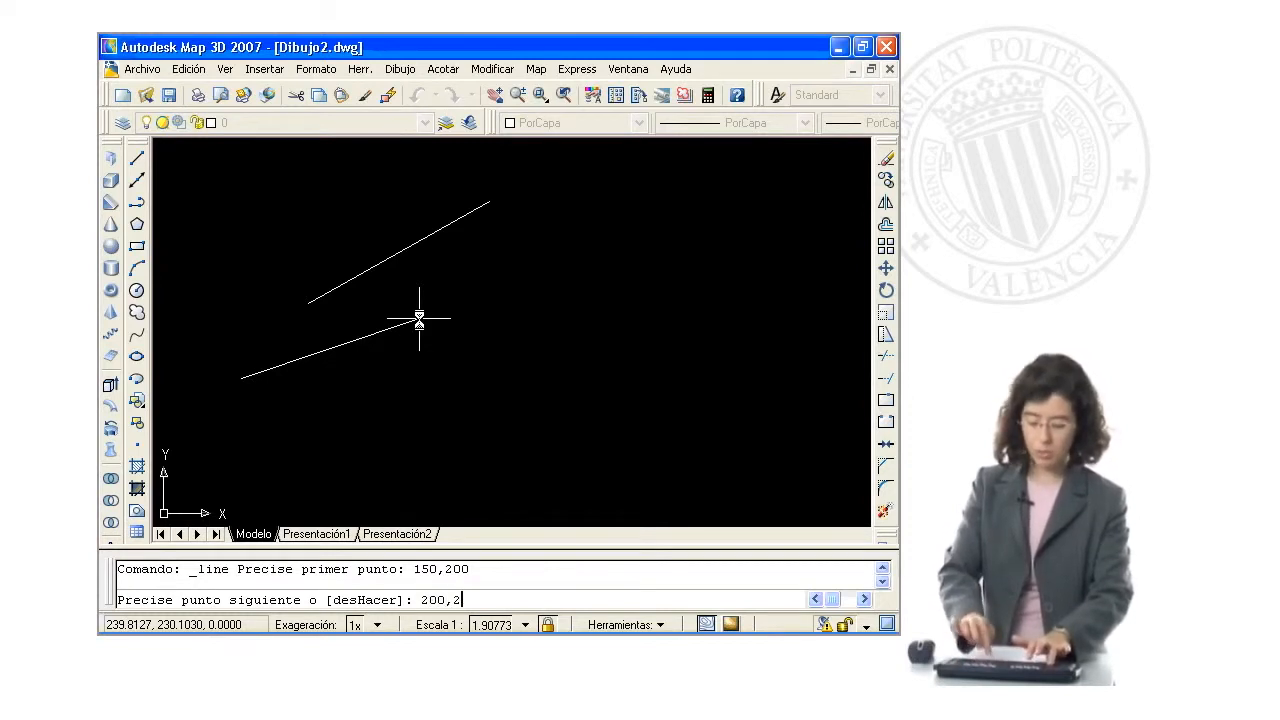
pyautogui.press('Return')
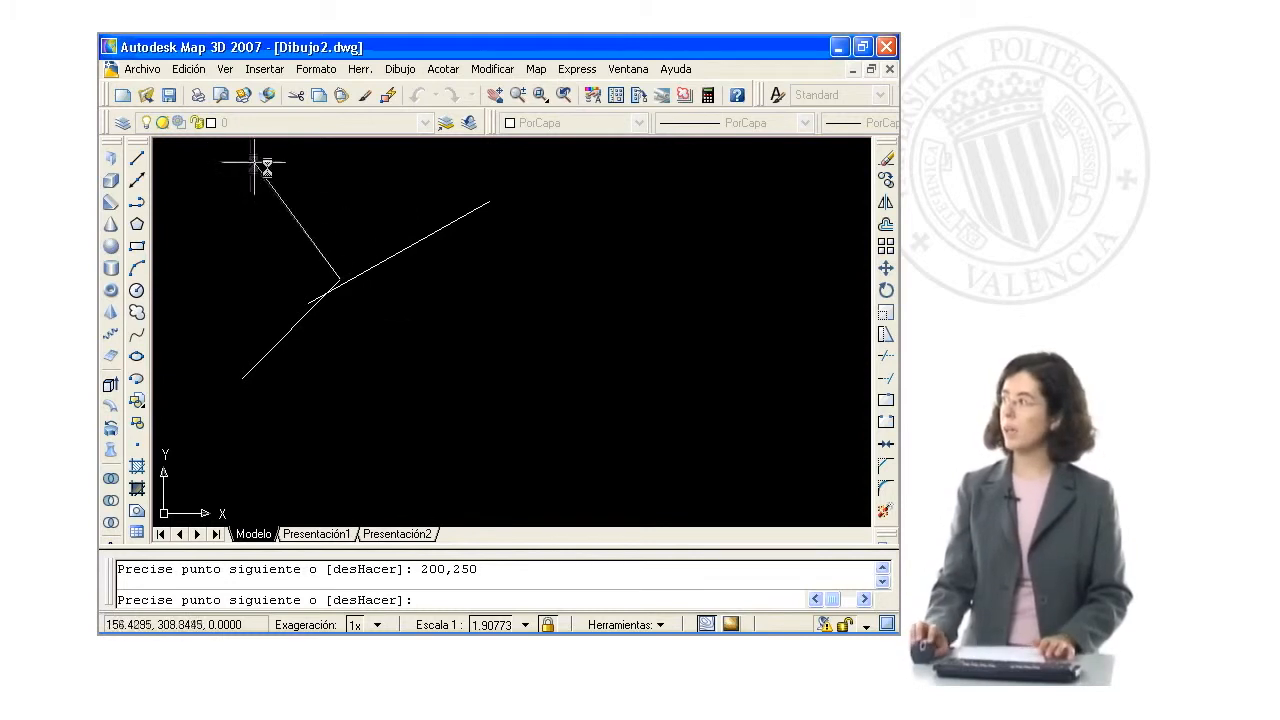
pyautogui.press('Return')
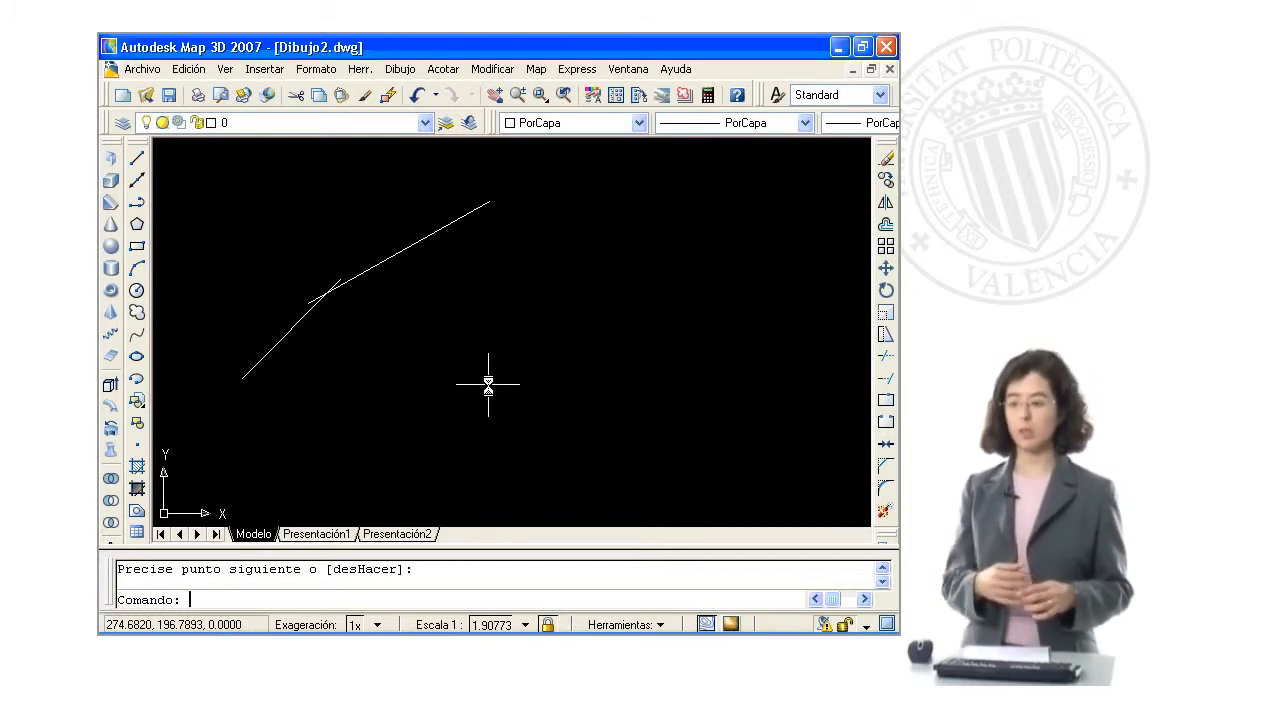
pyautogui.click(138, 159)
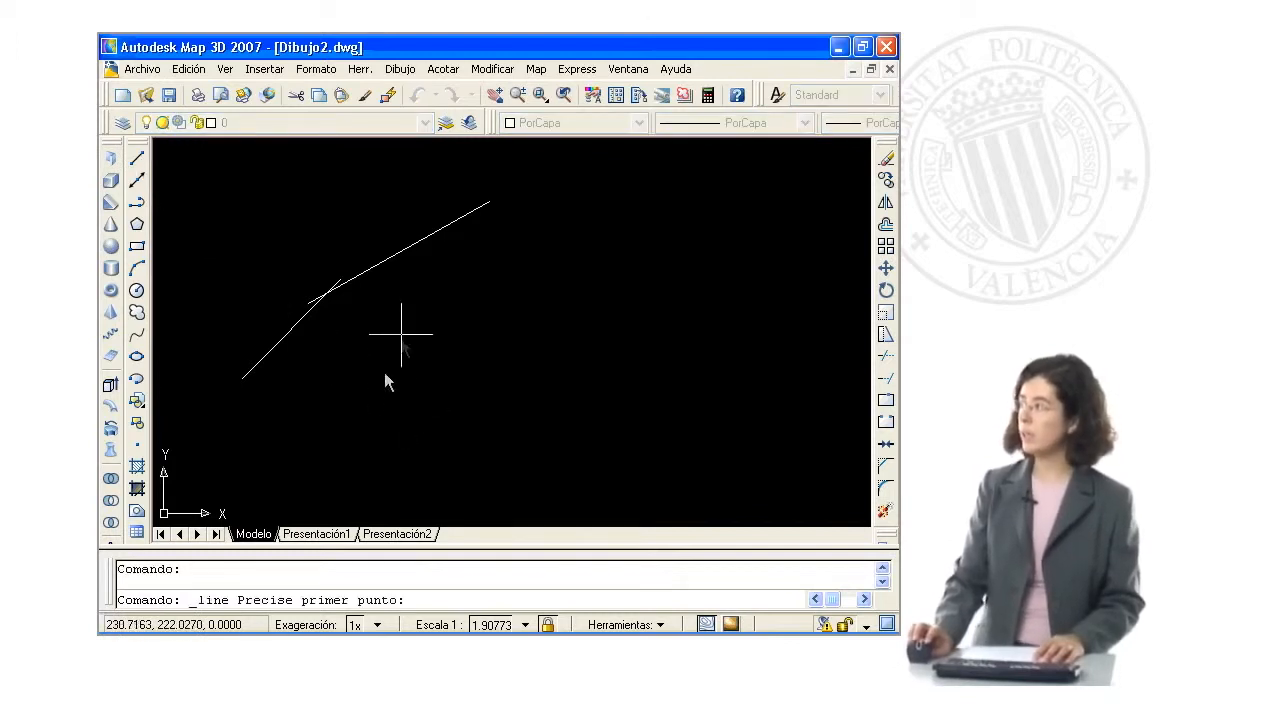
pyautogui.click(387, 414)
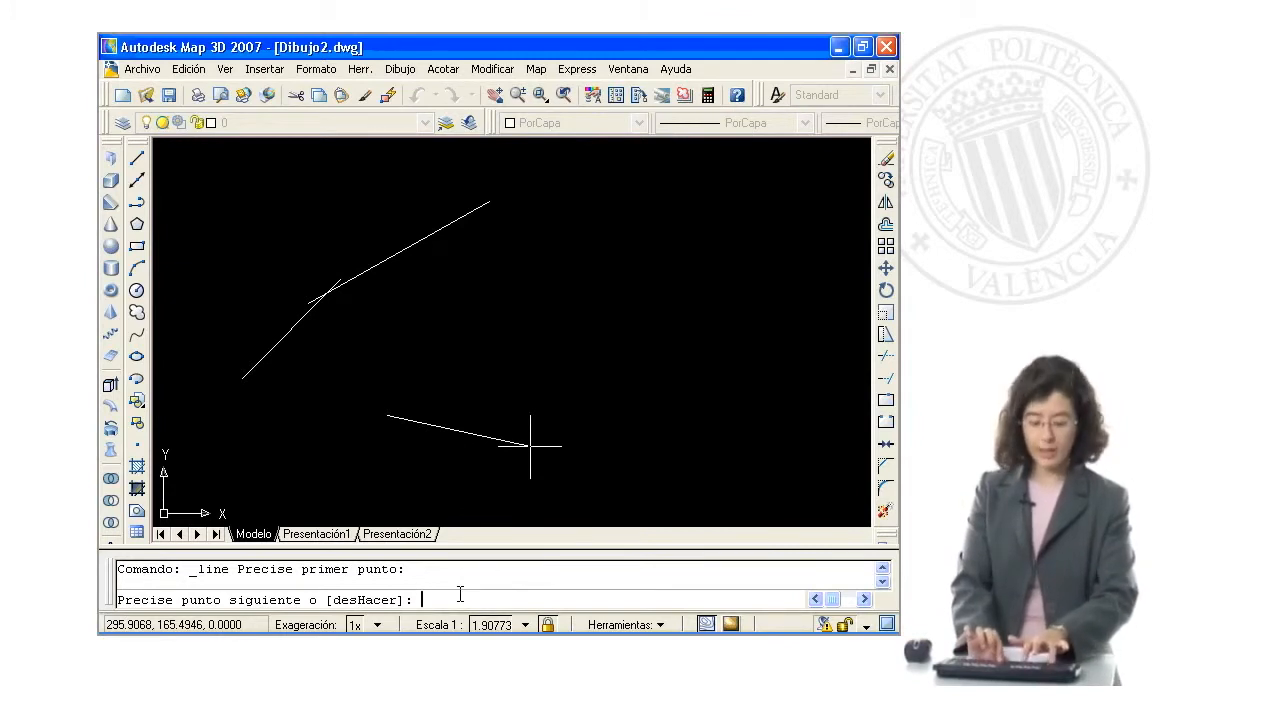
pyautogui.write('@')
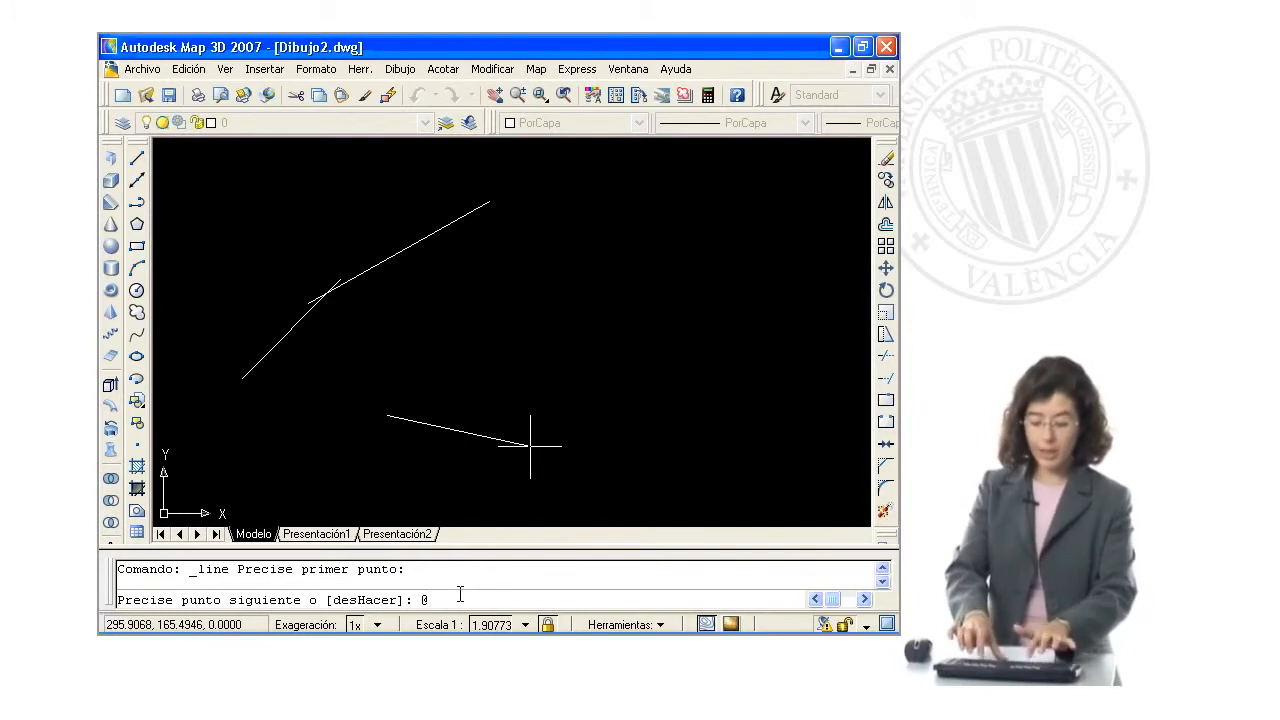
pyautogui.write('5')
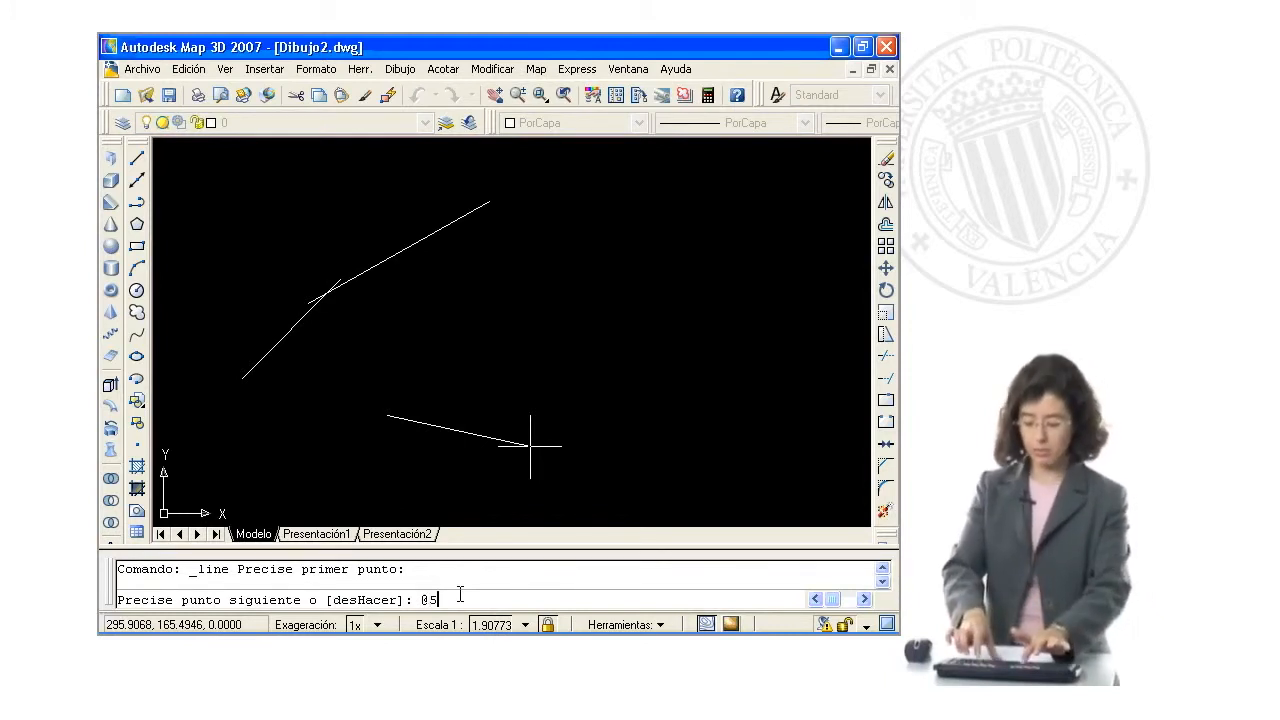
pyautogui.write('0,70')
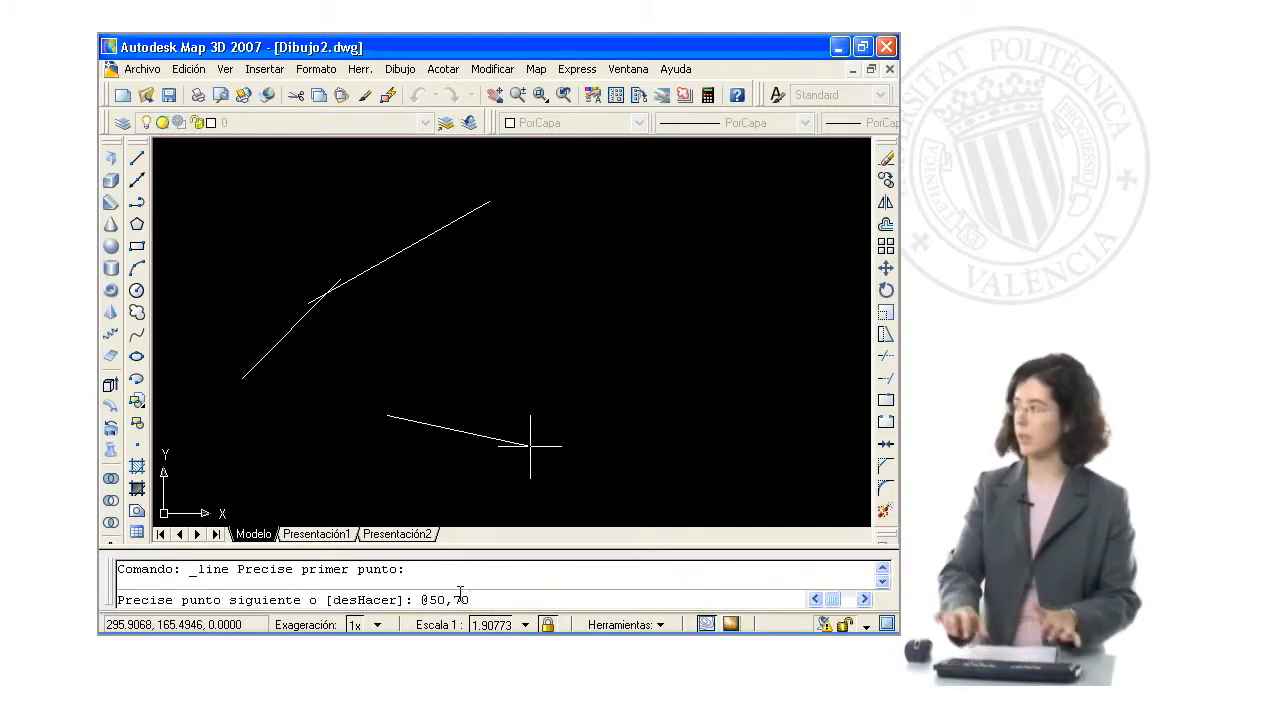
pyautogui.press('Return')
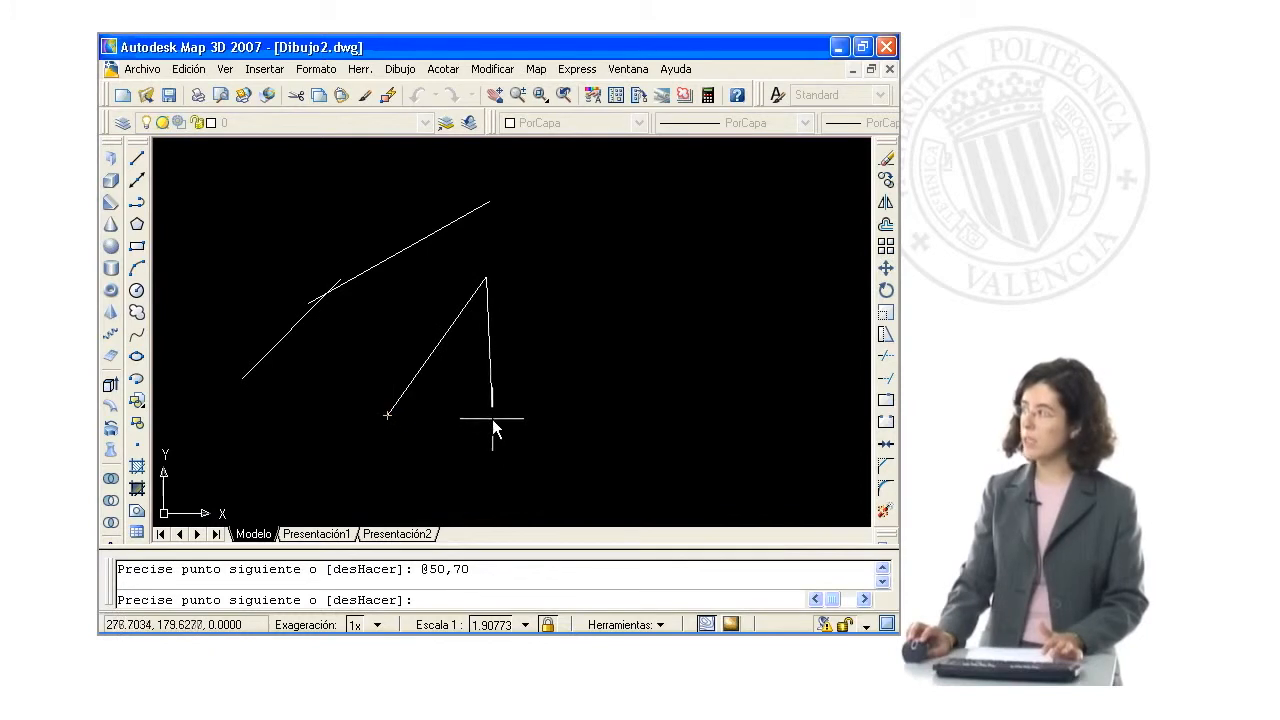
pyautogui.click(486, 270)
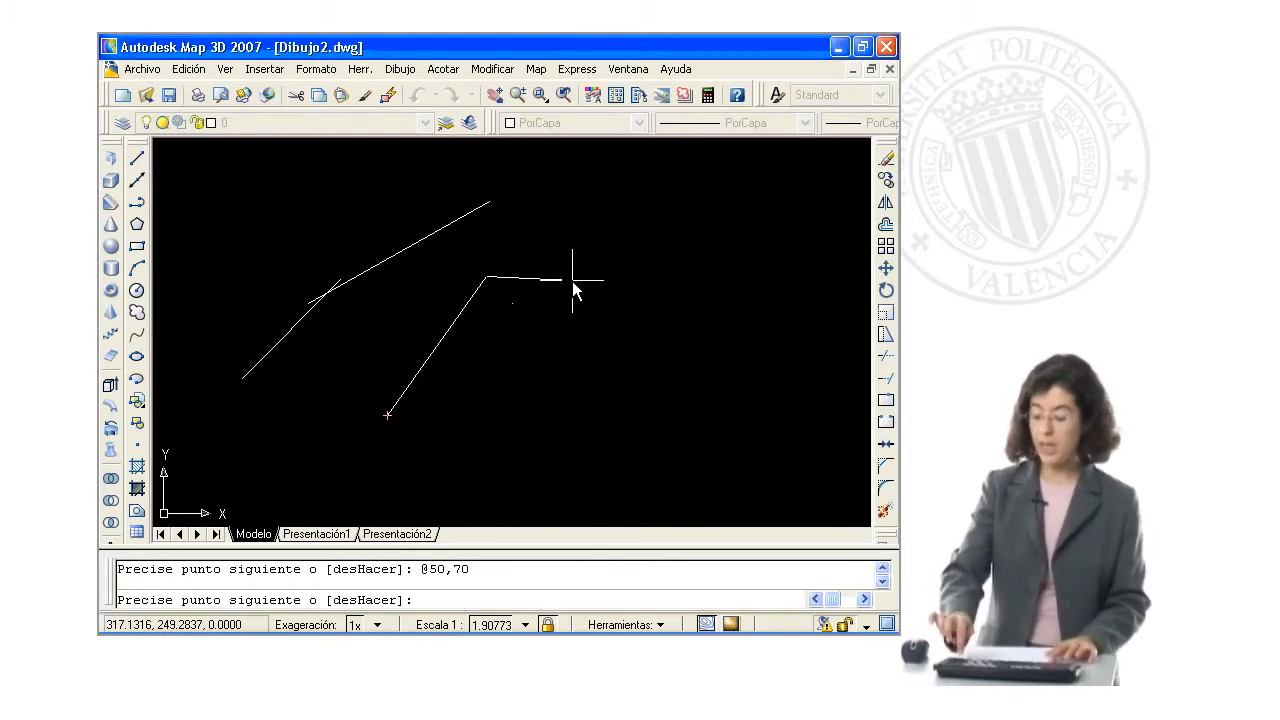
pyautogui.press('Return')
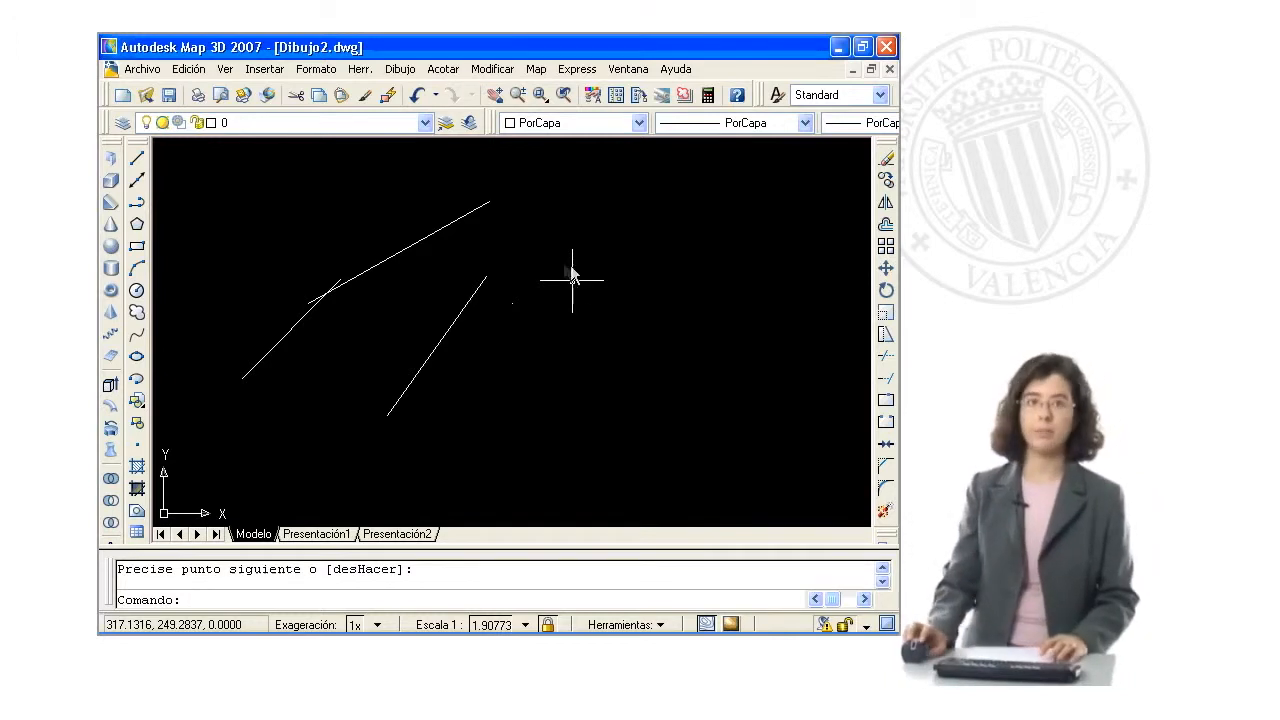
pyautogui.click(138, 160)
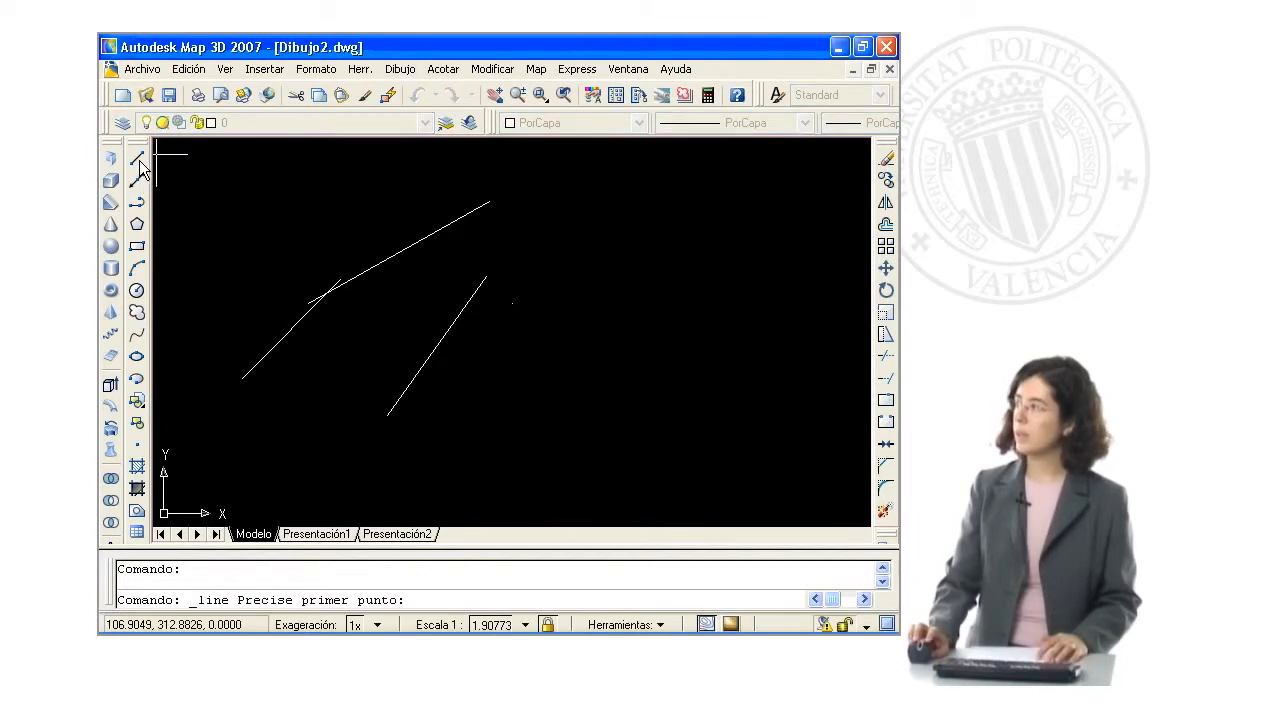
pyautogui.click(497, 412)
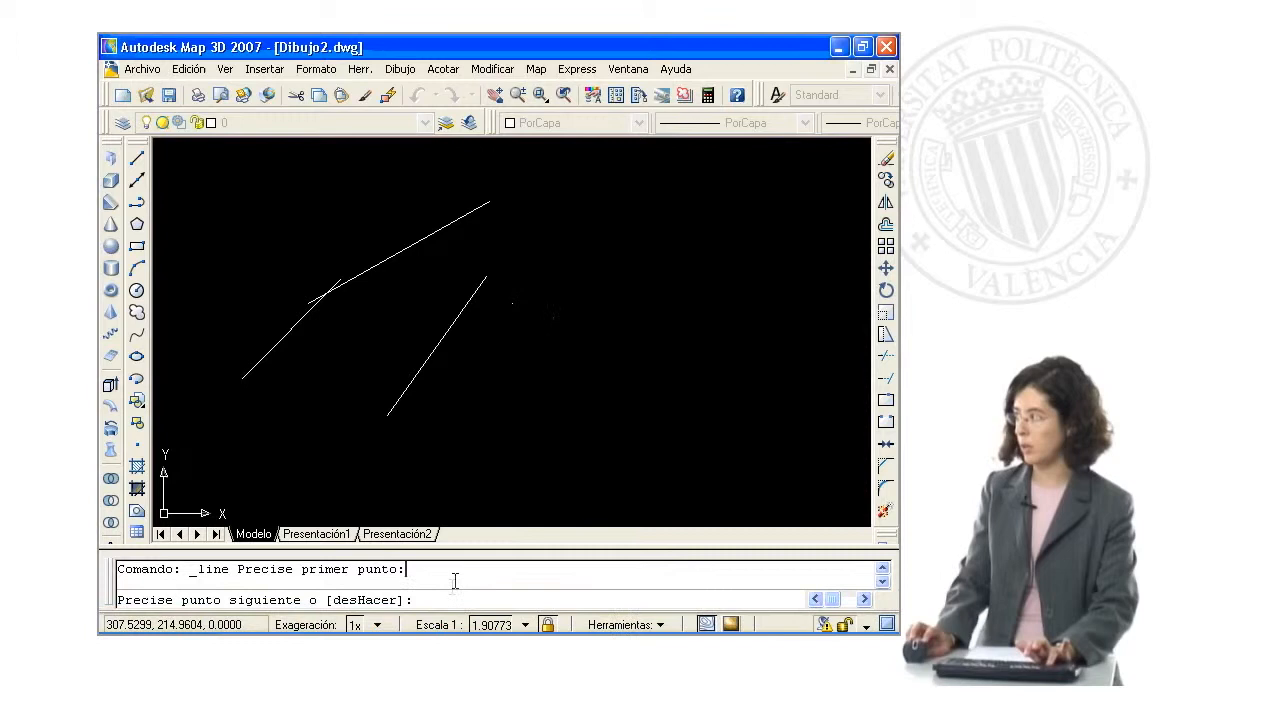
pyautogui.write('@')
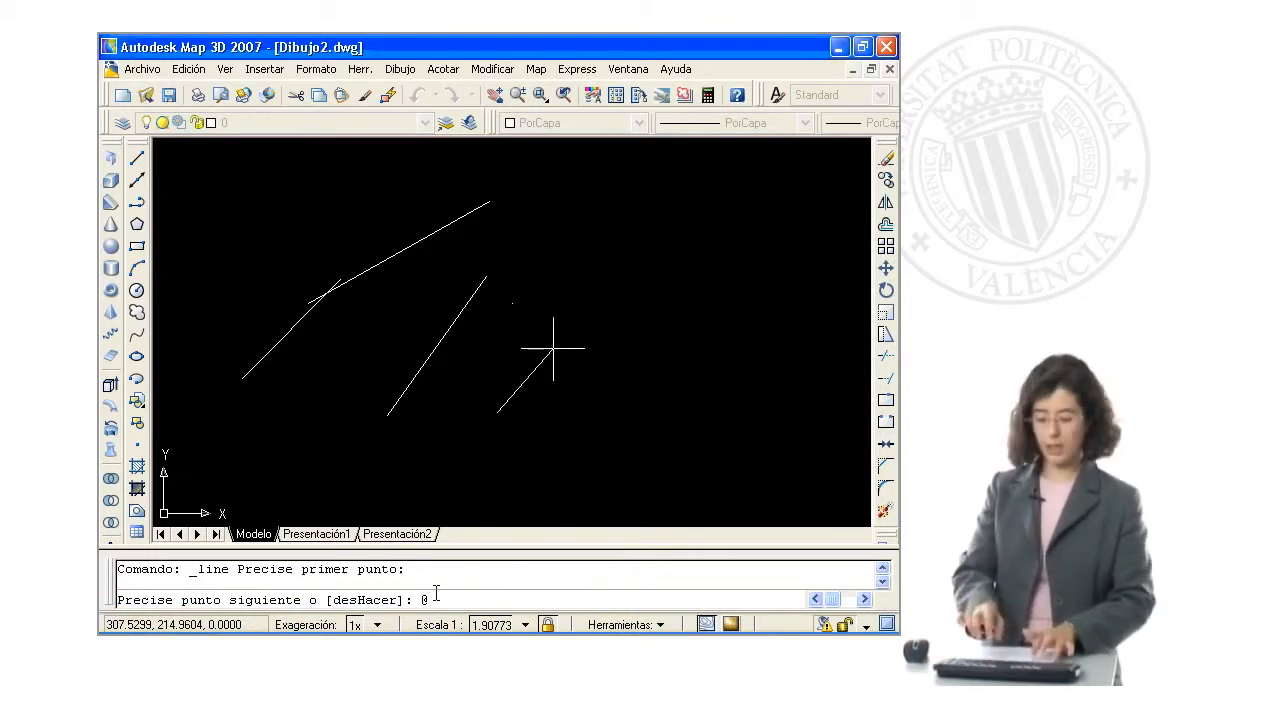
pyautogui.write('100')
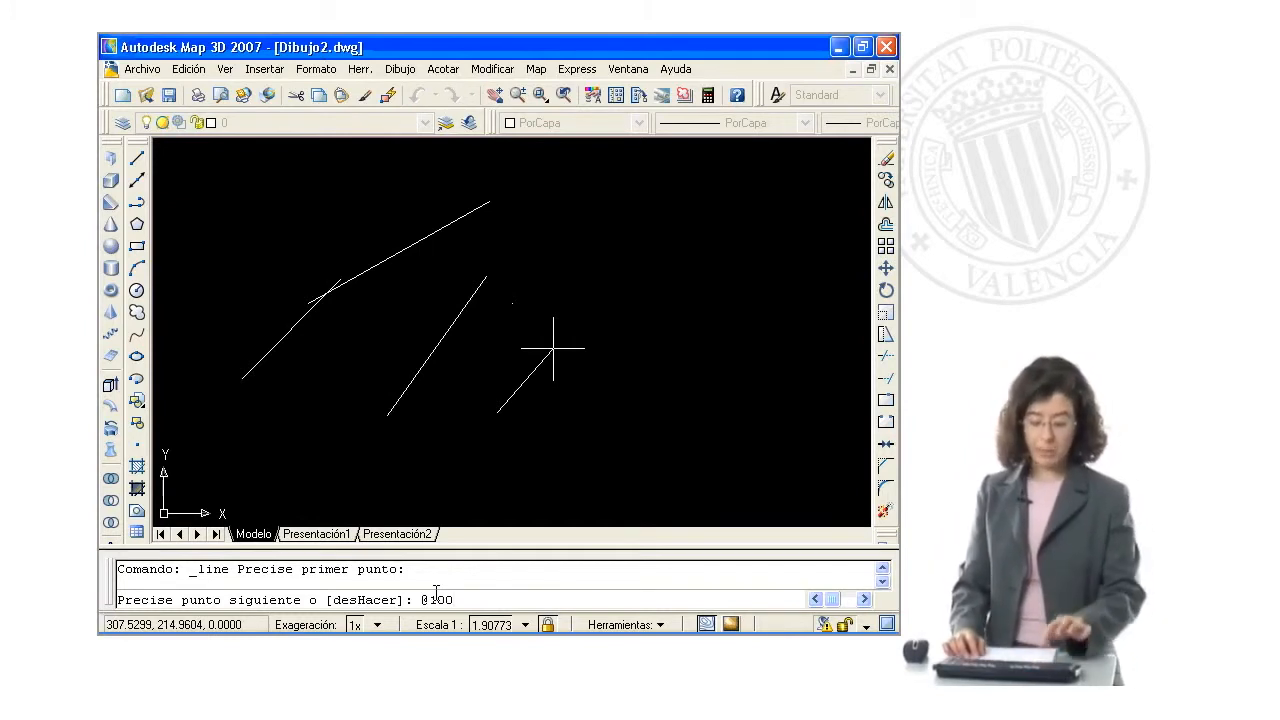
pyautogui.write('<')
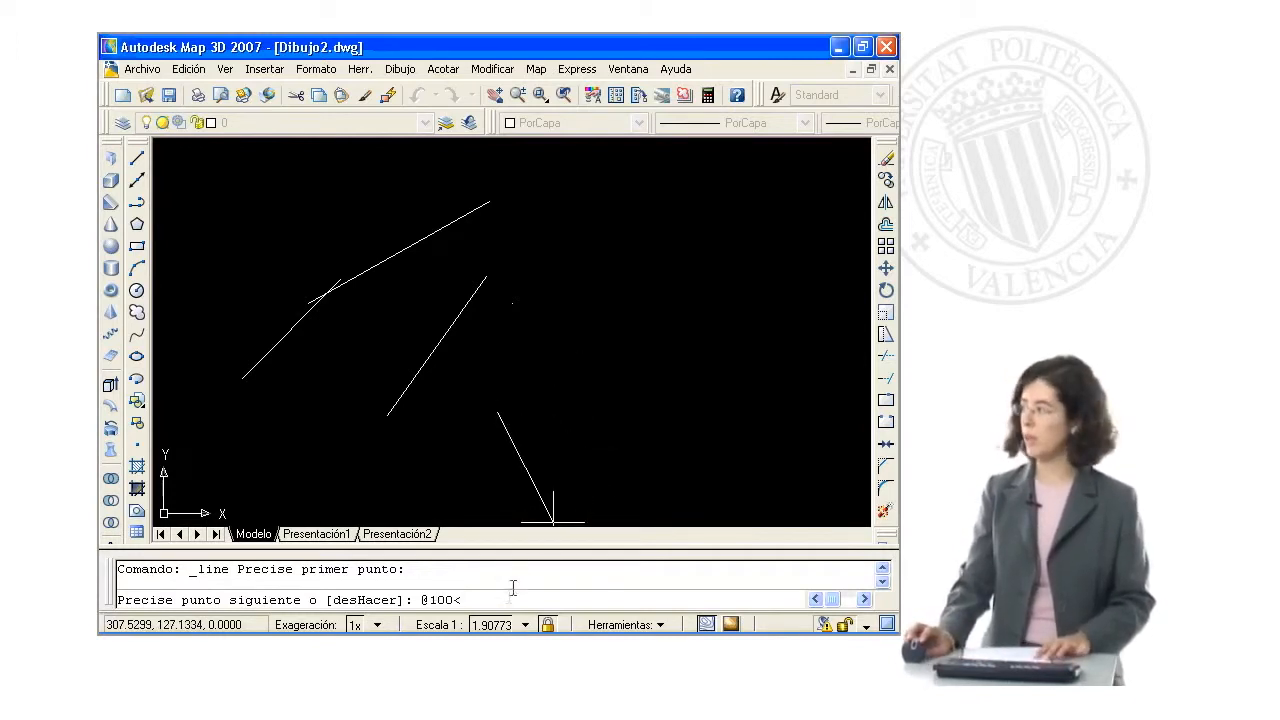
pyautogui.write('60')
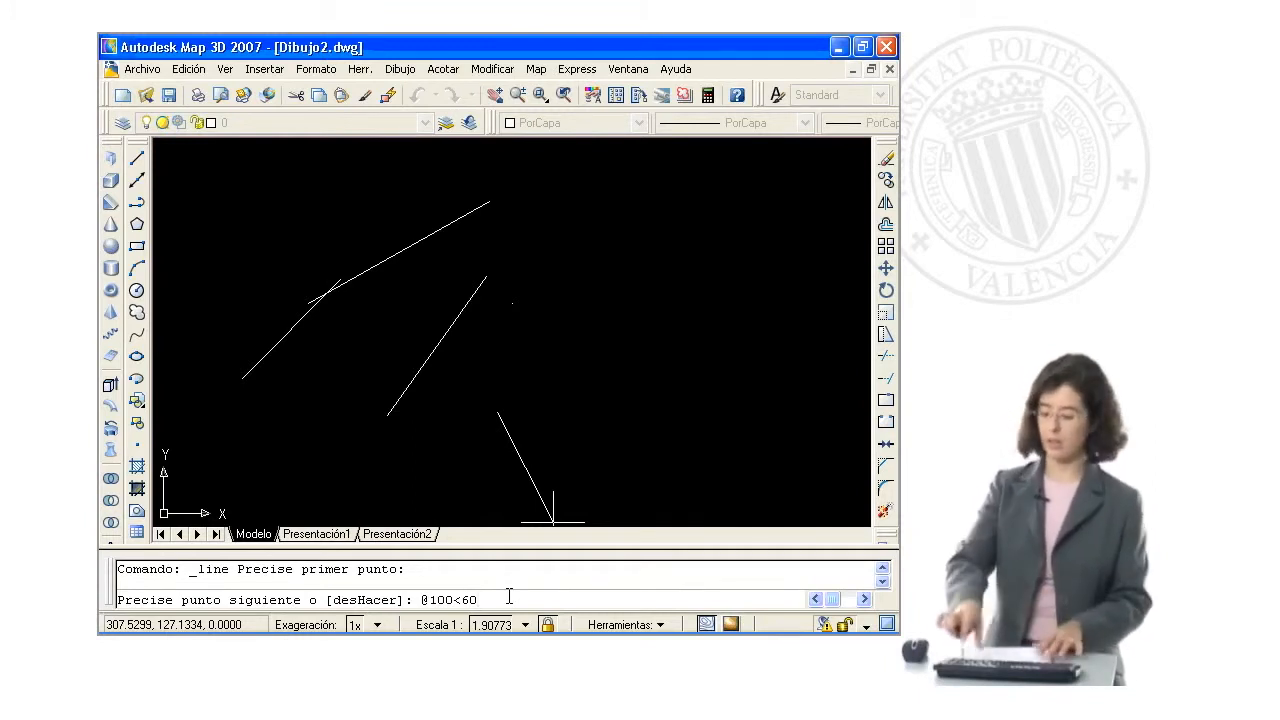
pyautogui.press('Return')
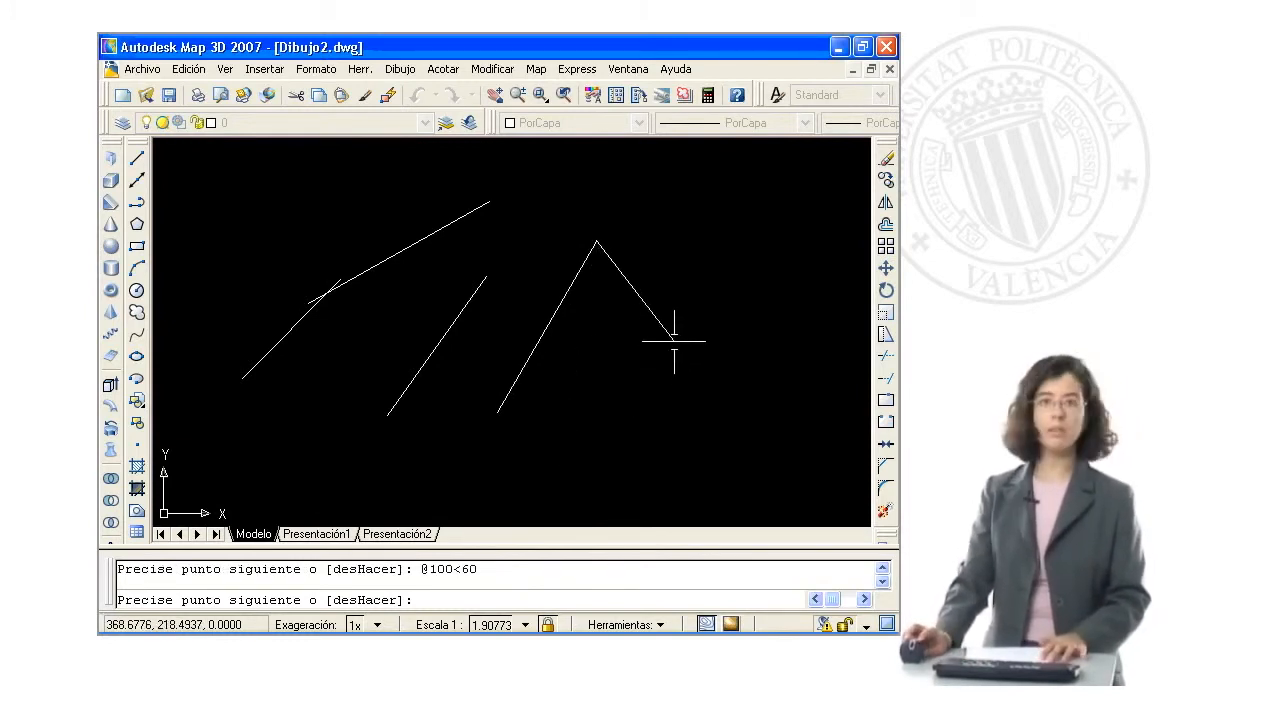
pyautogui.press('Return')
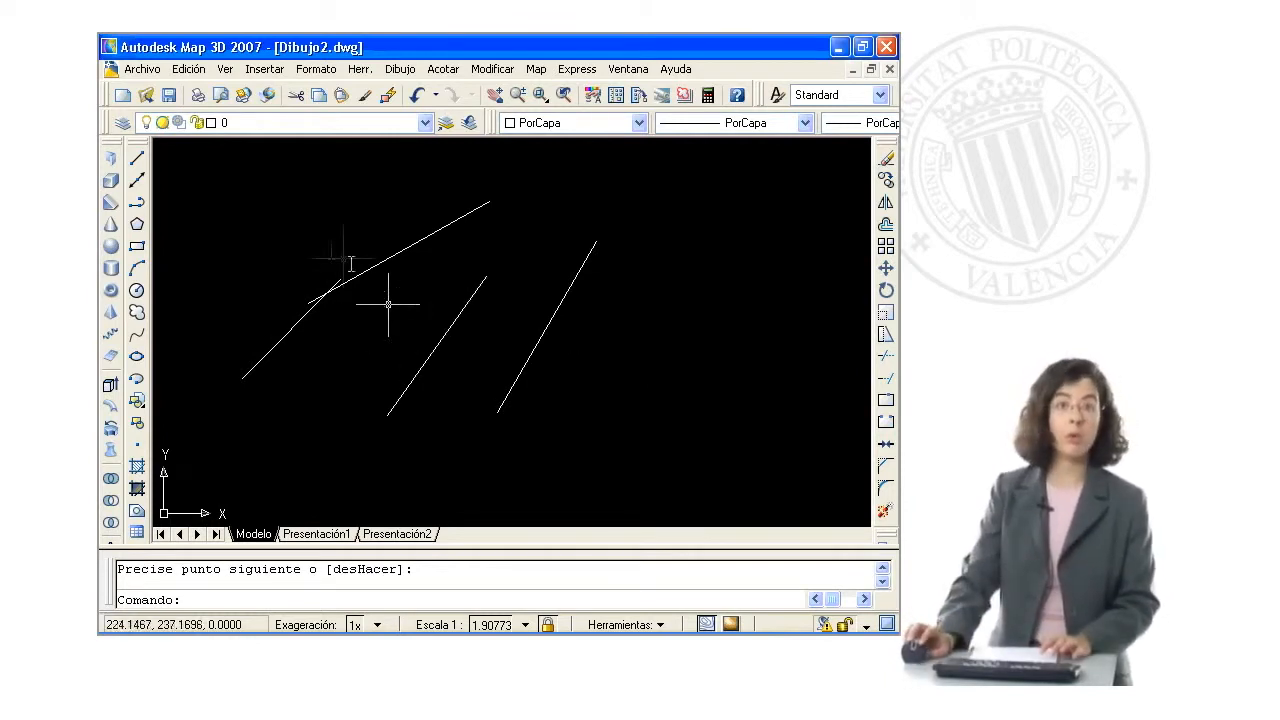
pyautogui.click(137, 158)
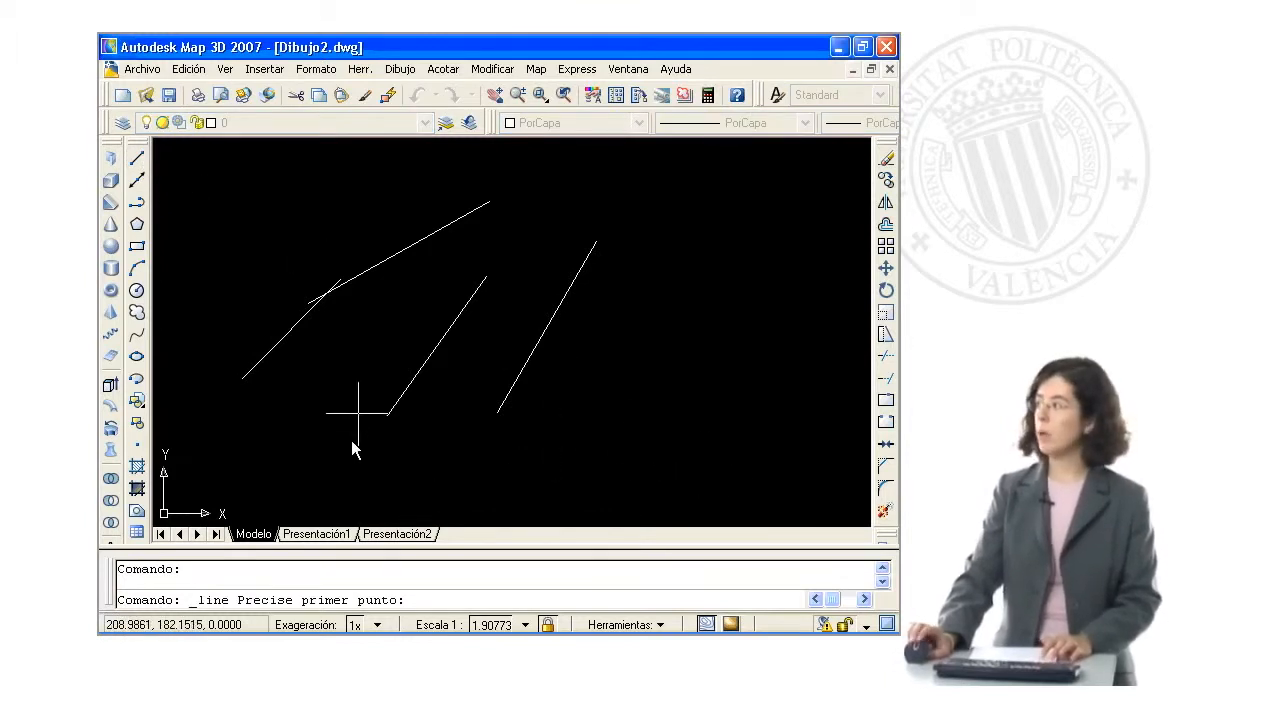
pyautogui.moveTo(387, 466); pyautogui.dragTo(371, 346, button='middle')
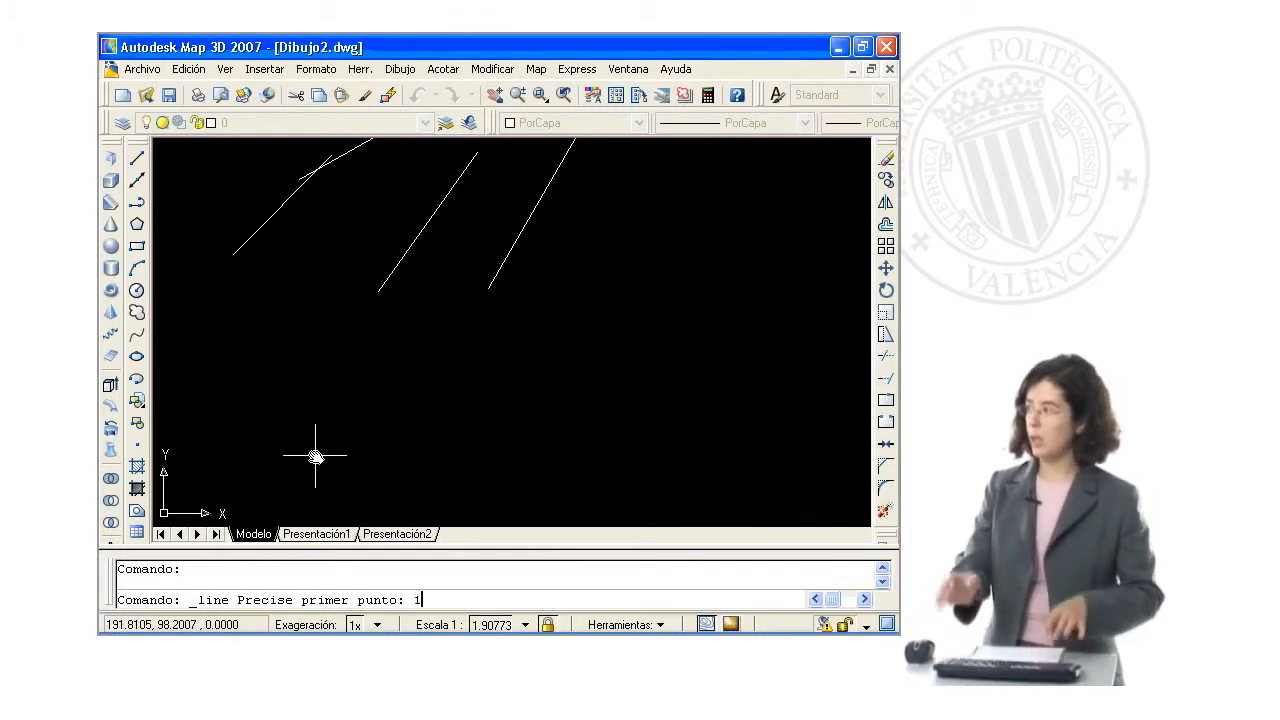
pyautogui.write('17')
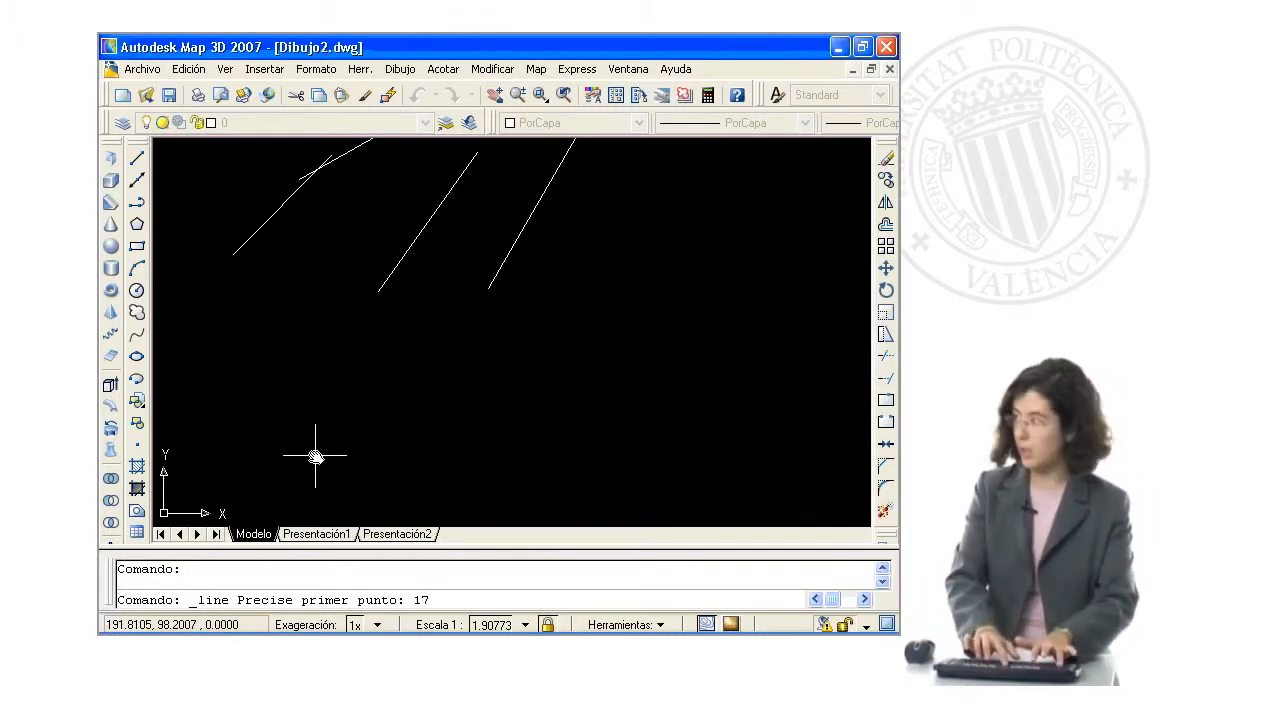
pyautogui.write('0,100')
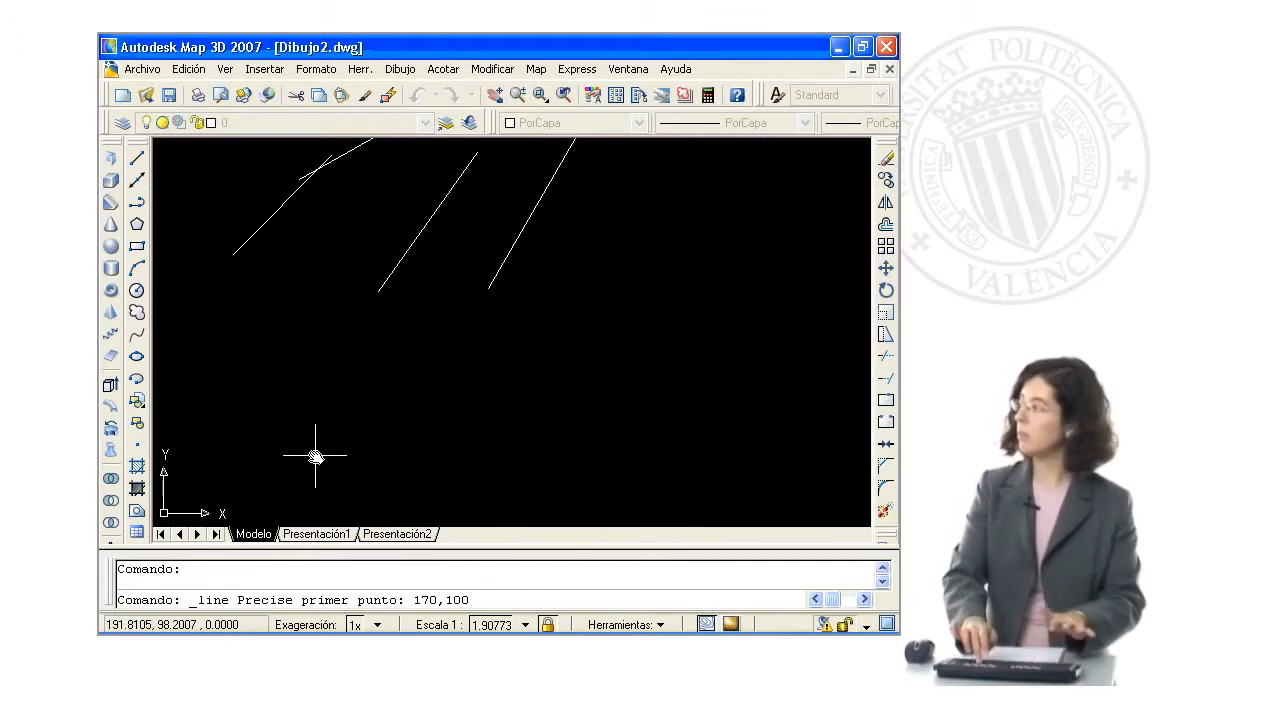
pyautogui.press('Return')
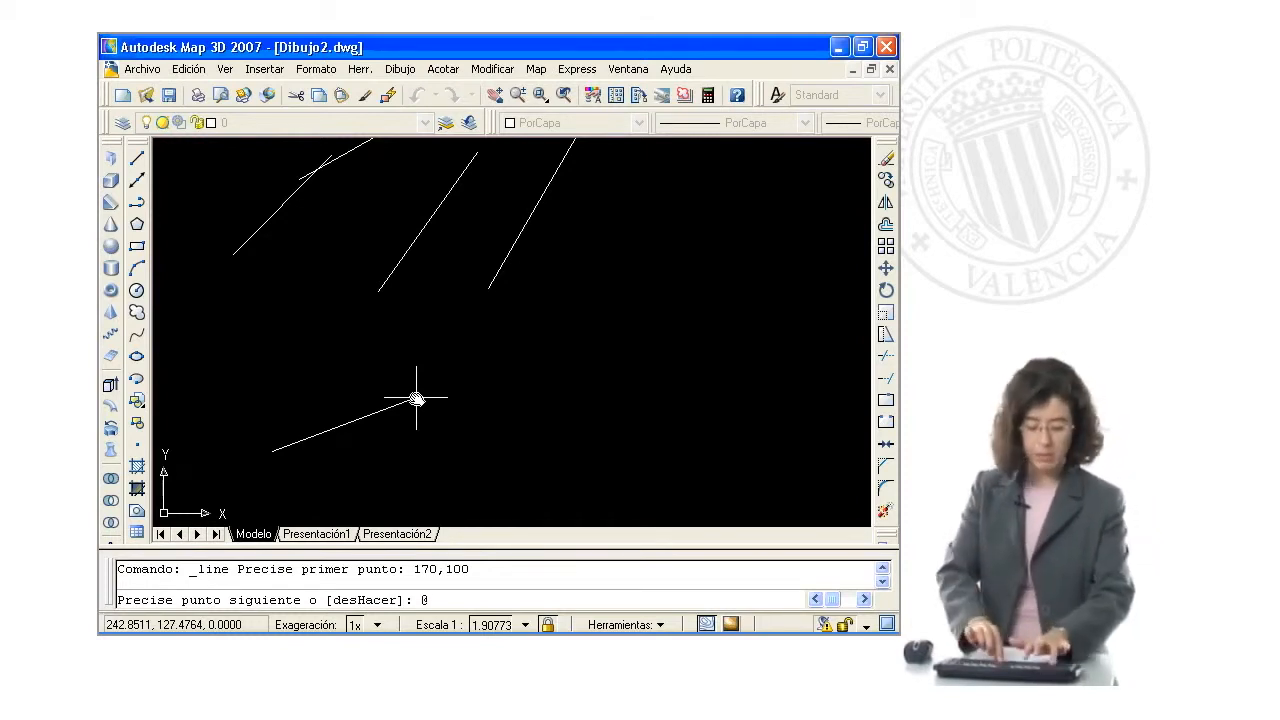
pyautogui.write('5')
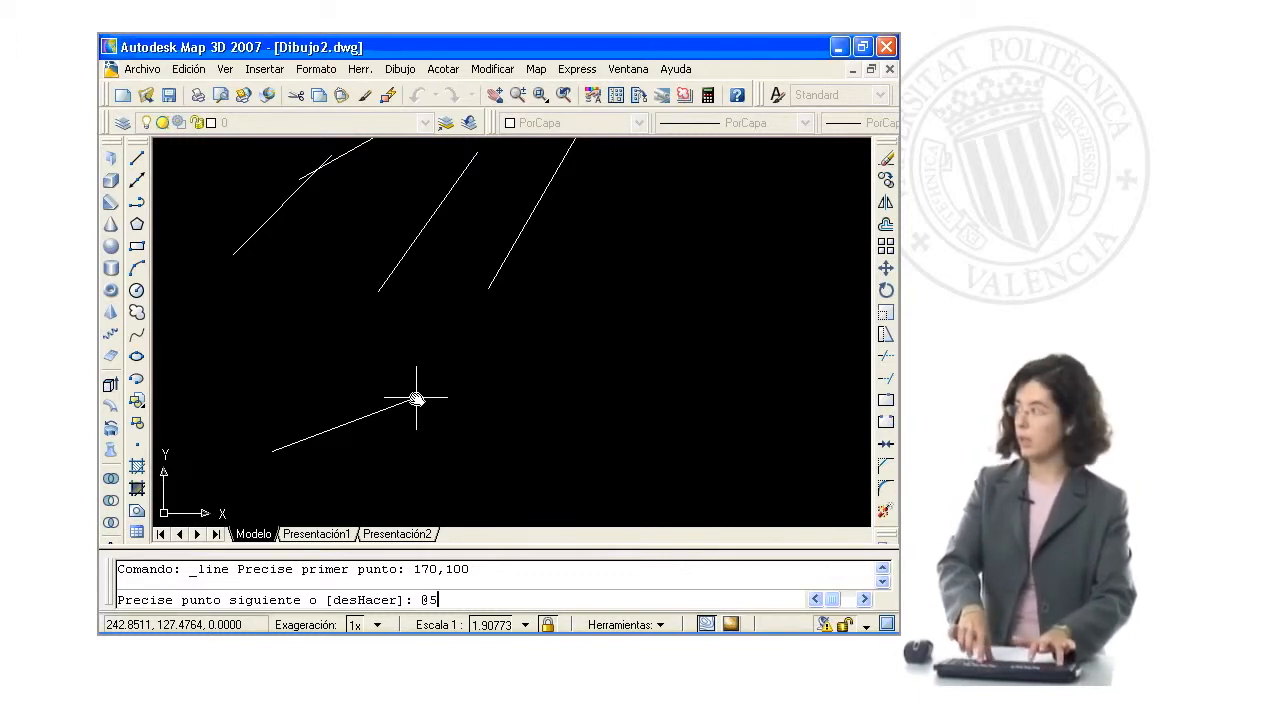
pyautogui.write('0,60')
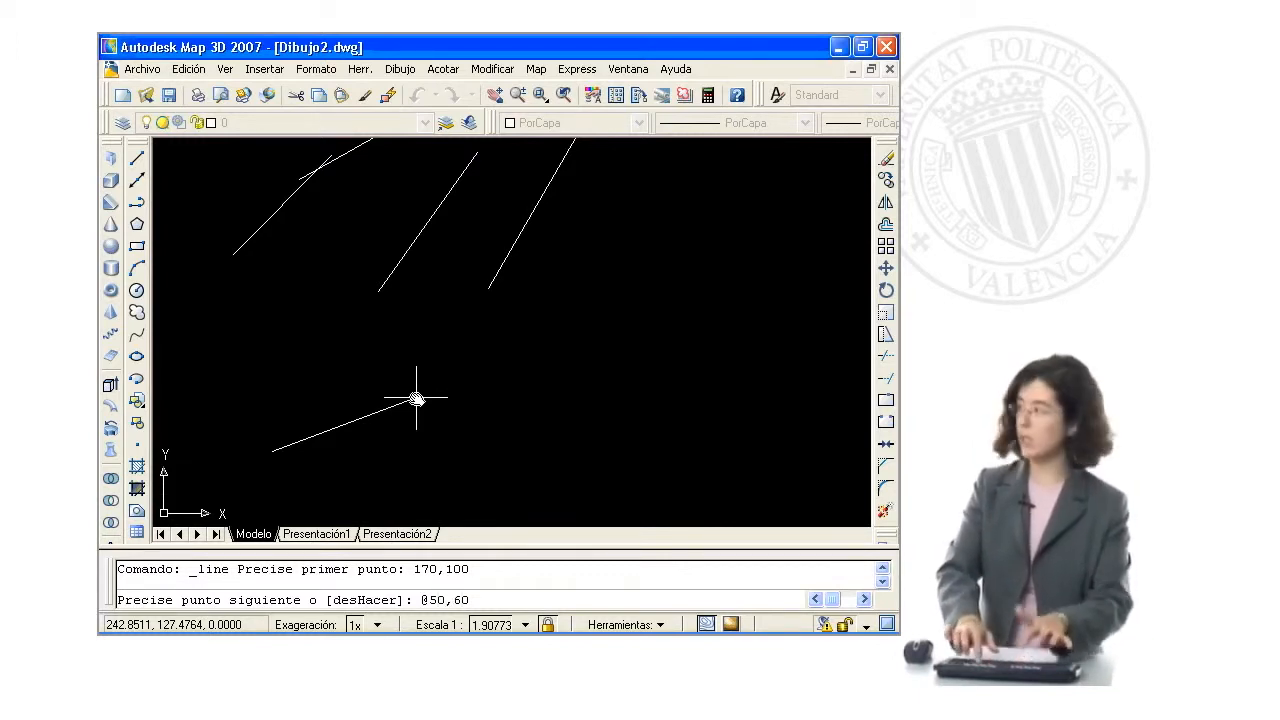
pyautogui.press('Return')
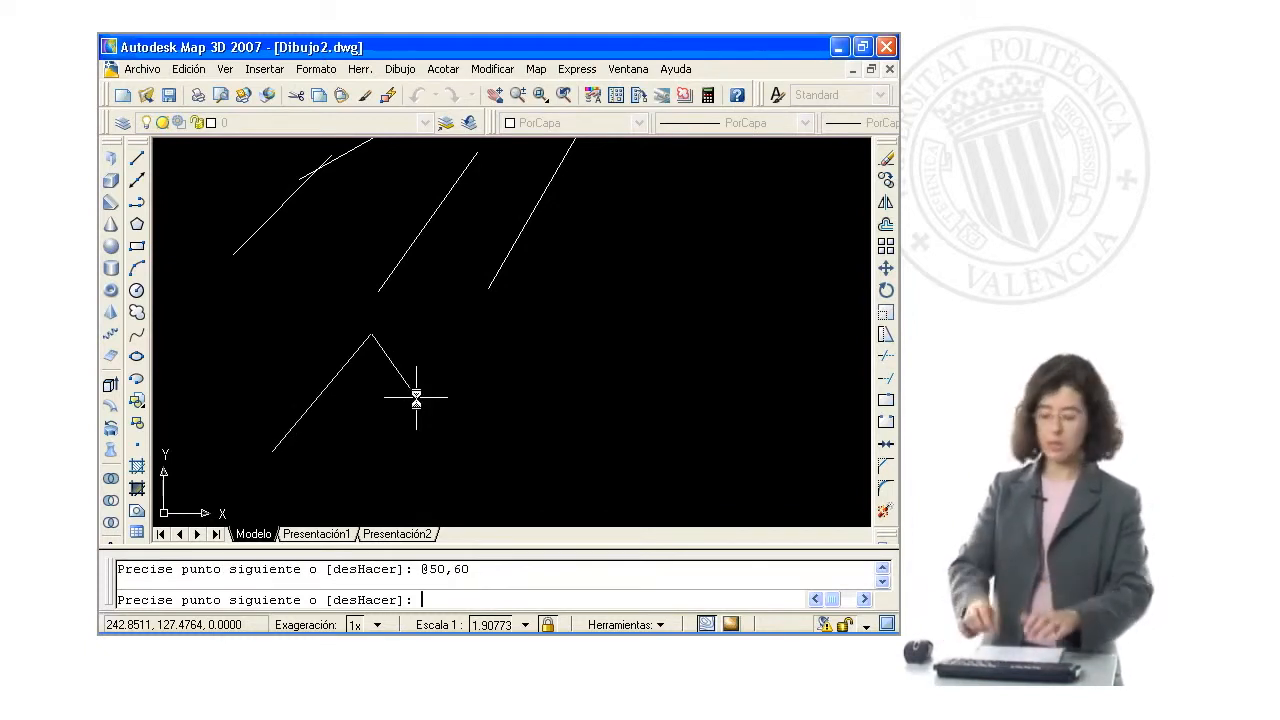
pyautogui.write('@')
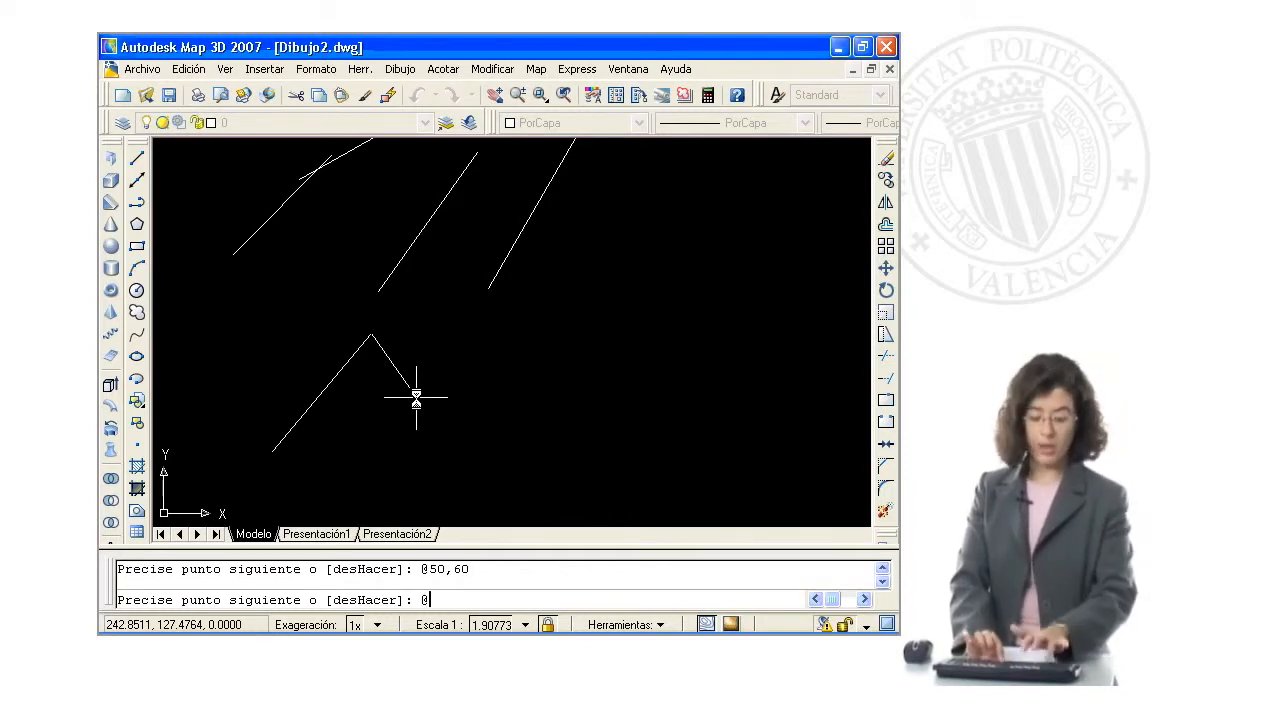
pyautogui.write('100')
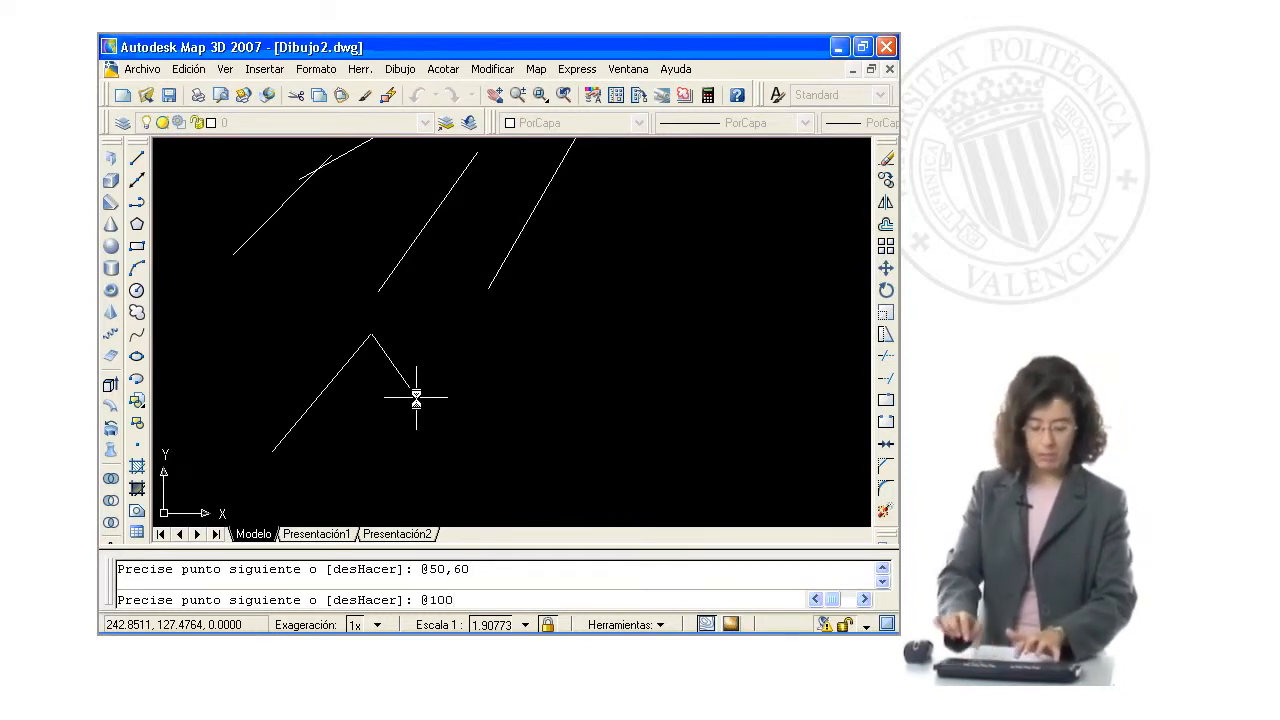
pyautogui.write('<')
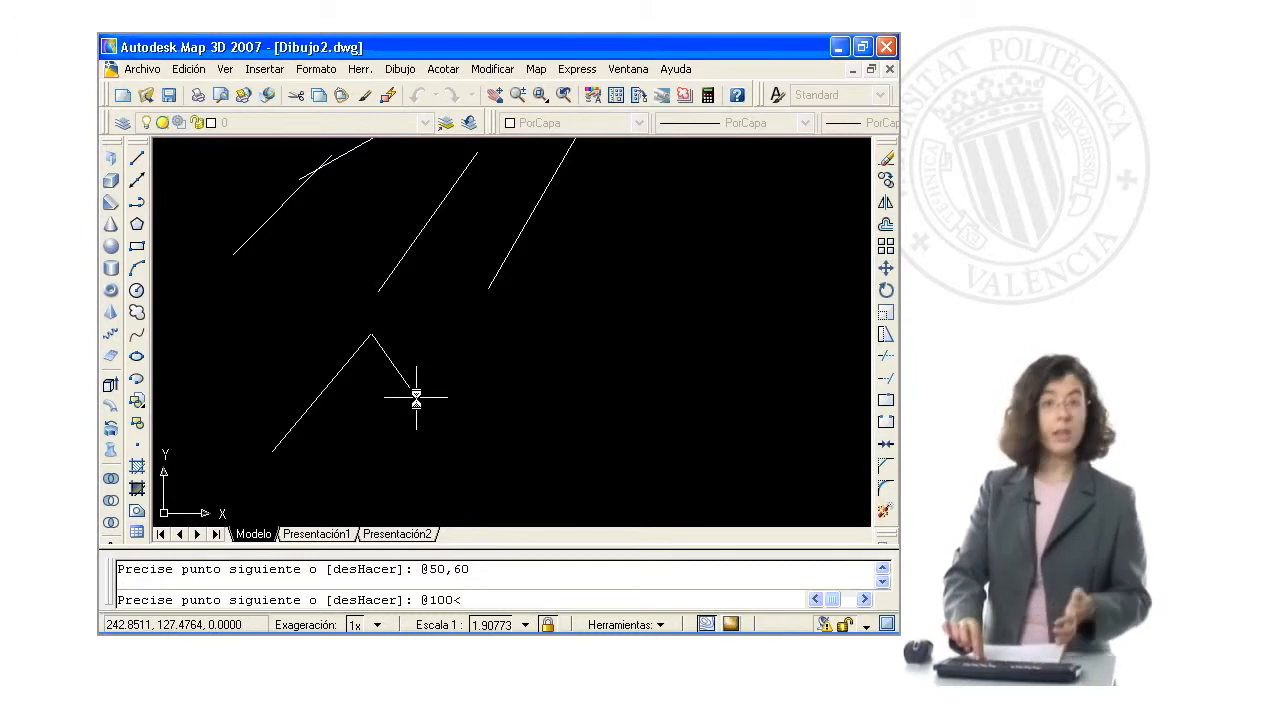
pyautogui.write('-40')
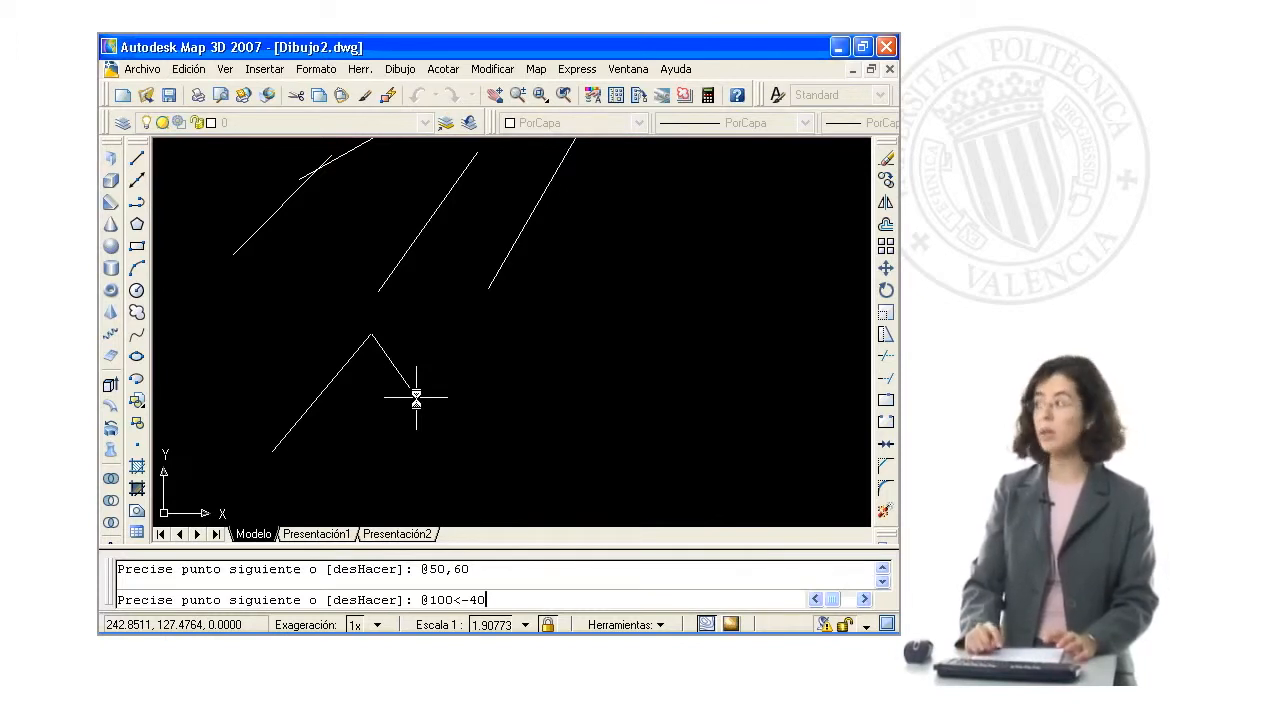
pyautogui.press('Return')
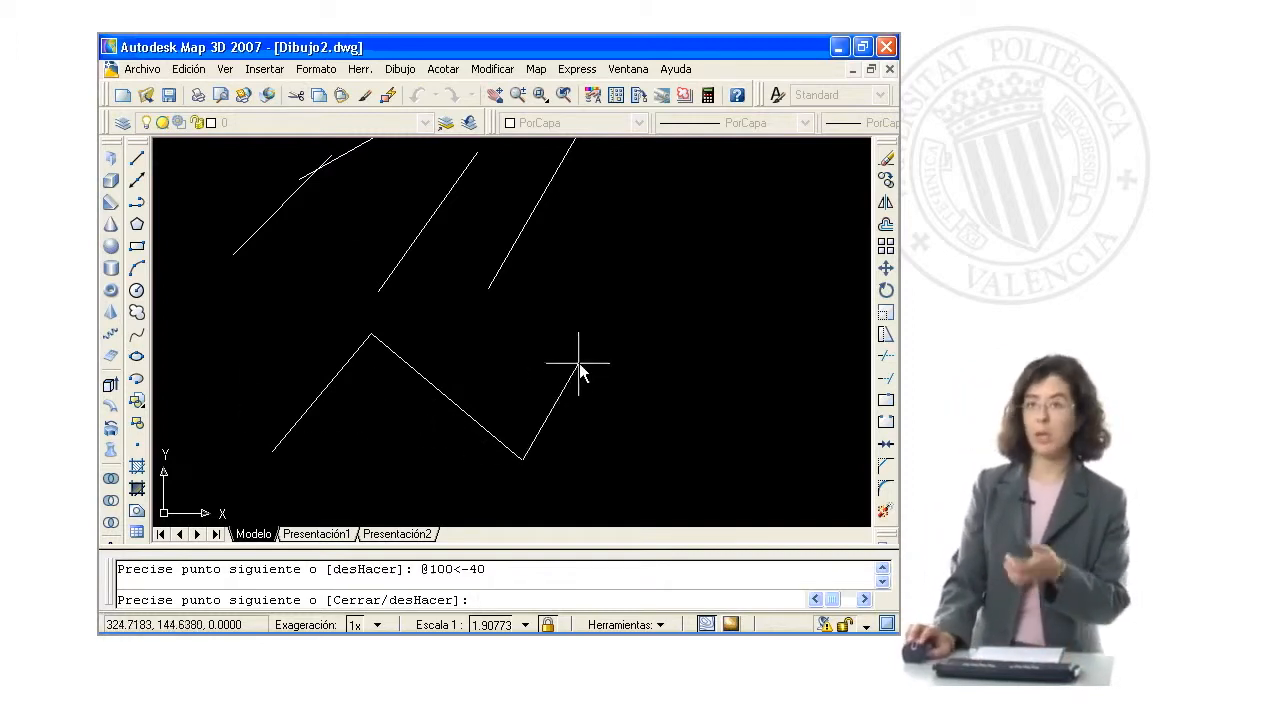
pyautogui.click(605, 315)
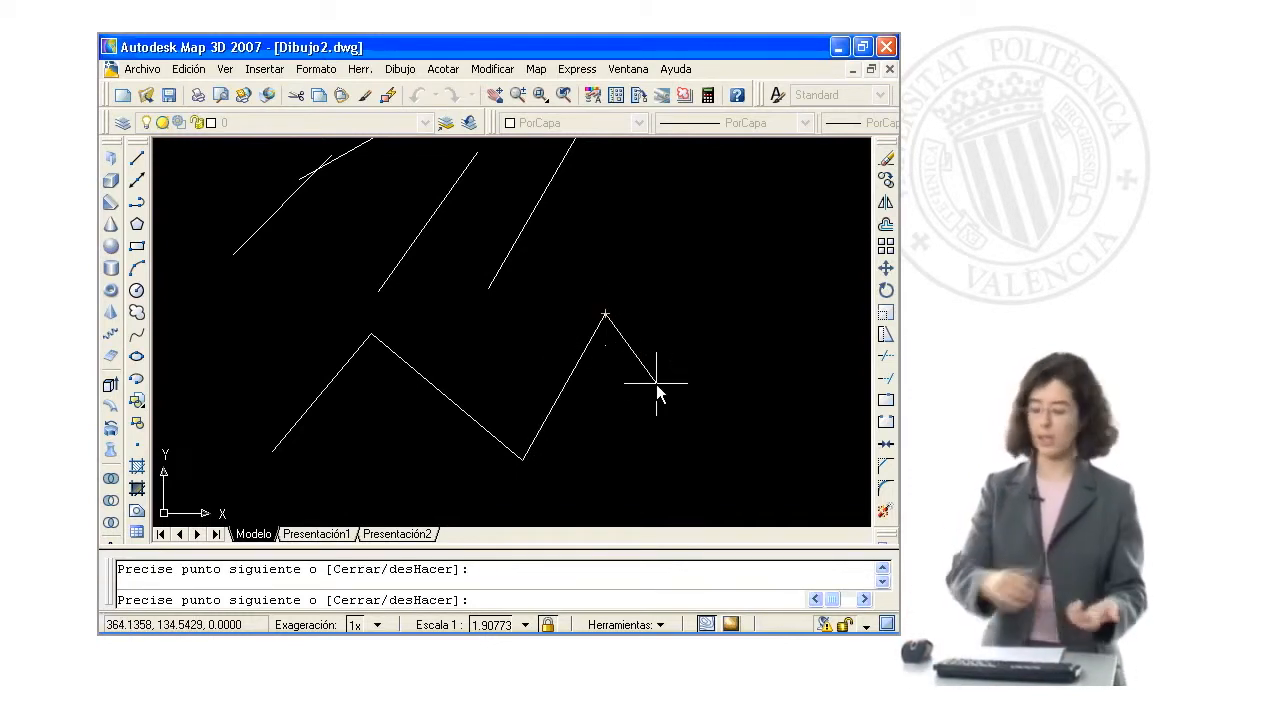
pyautogui.press('Return')
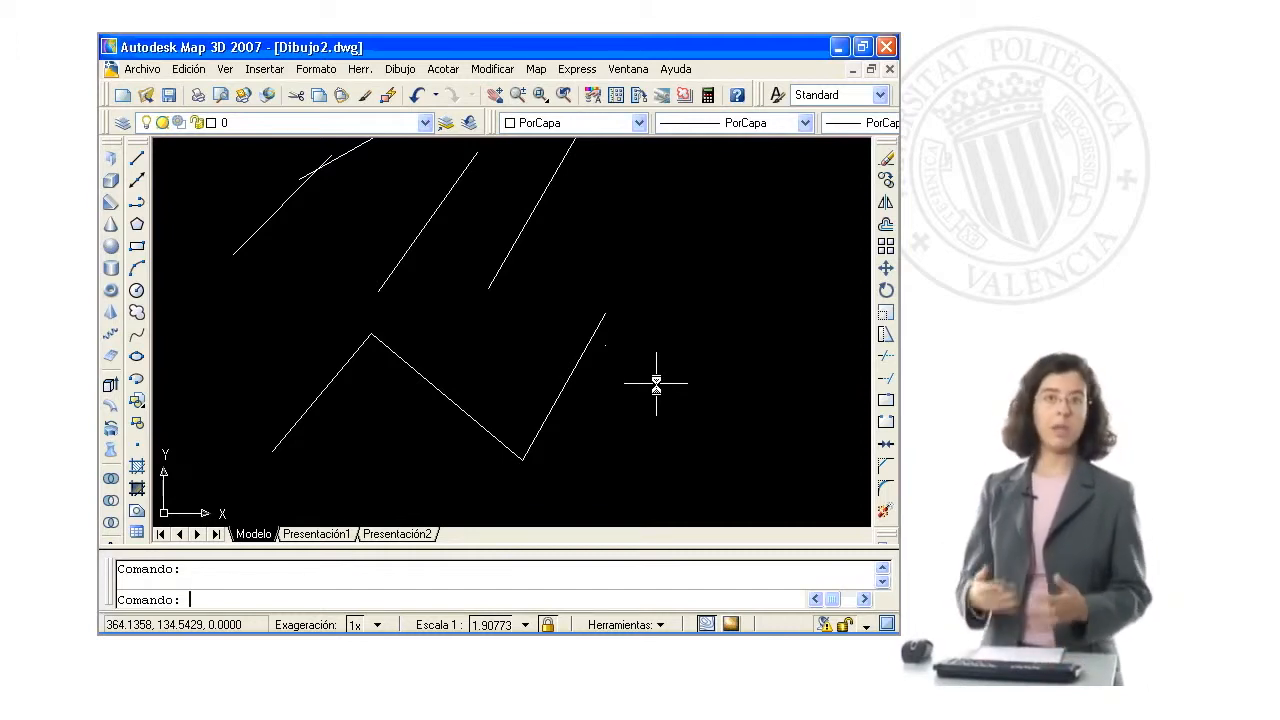
# Step: Switch to the other open drawing, Dibujo2.dwg in the Polimedia folder, to view its dimensioned figure
pyautogui.click(625, 70)
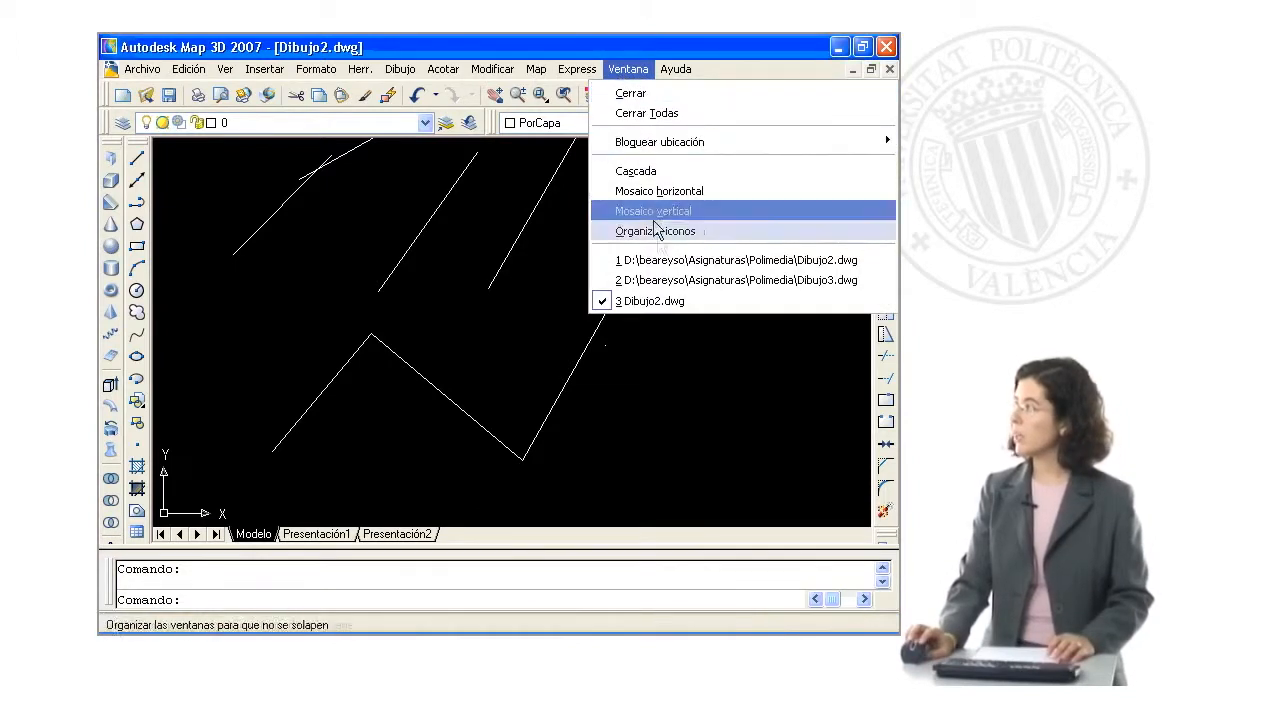
pyautogui.click(666, 262)
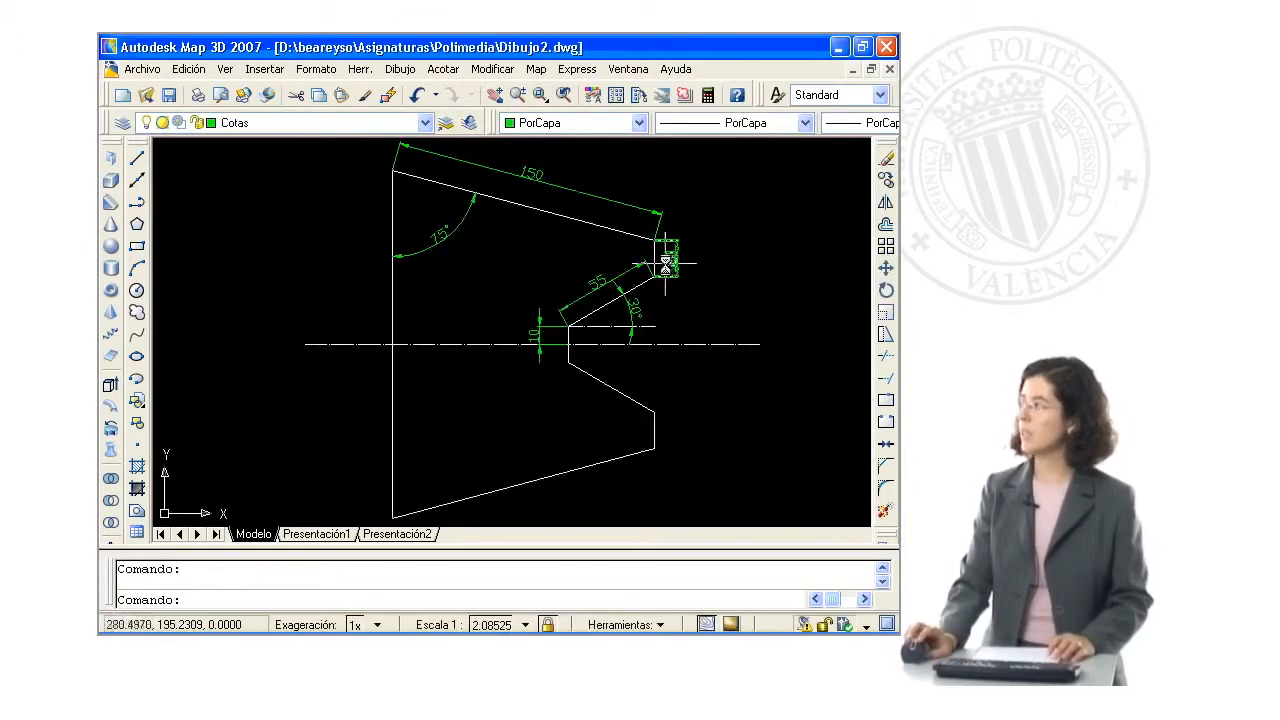